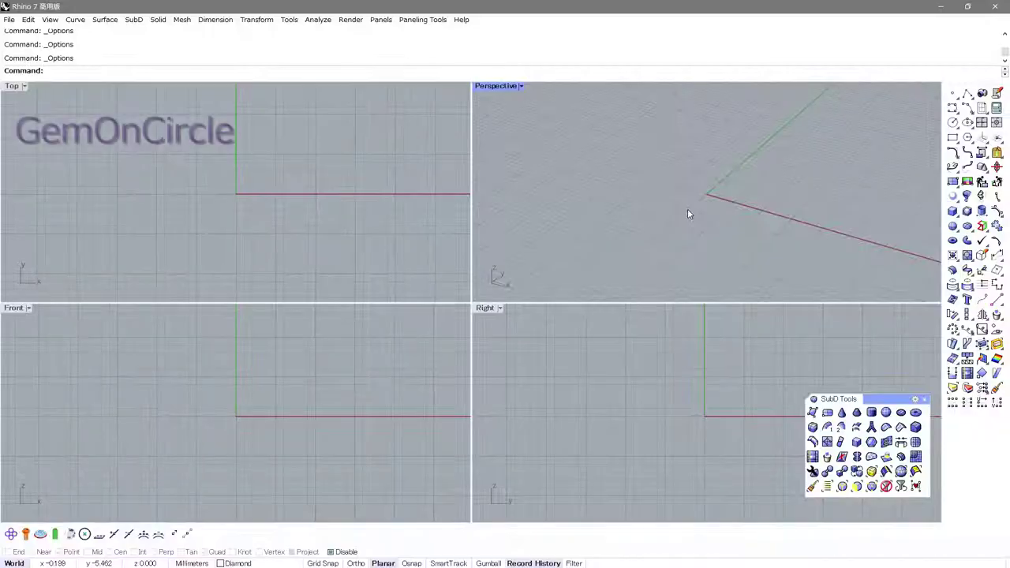
Step: Create a tube ring centred at the origin with the default 1.3 height
click(952, 211)
click(928, 234)
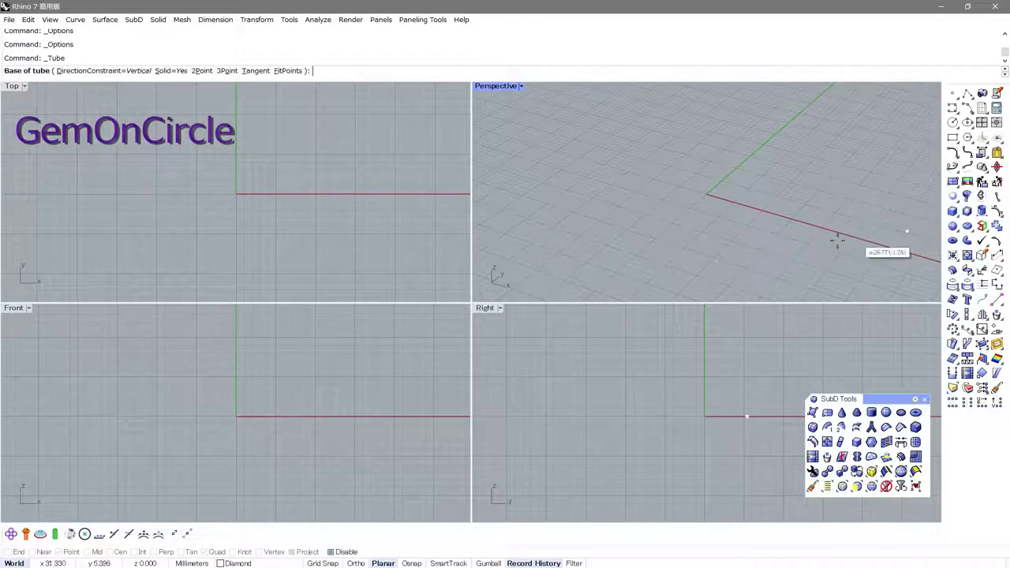
text(0)
key(Return)
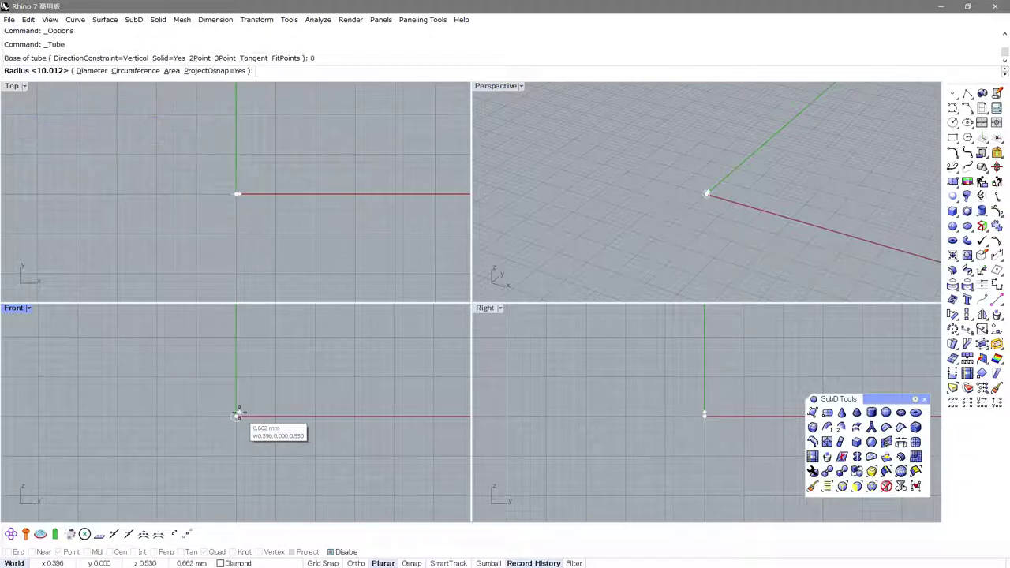
click(316, 418)
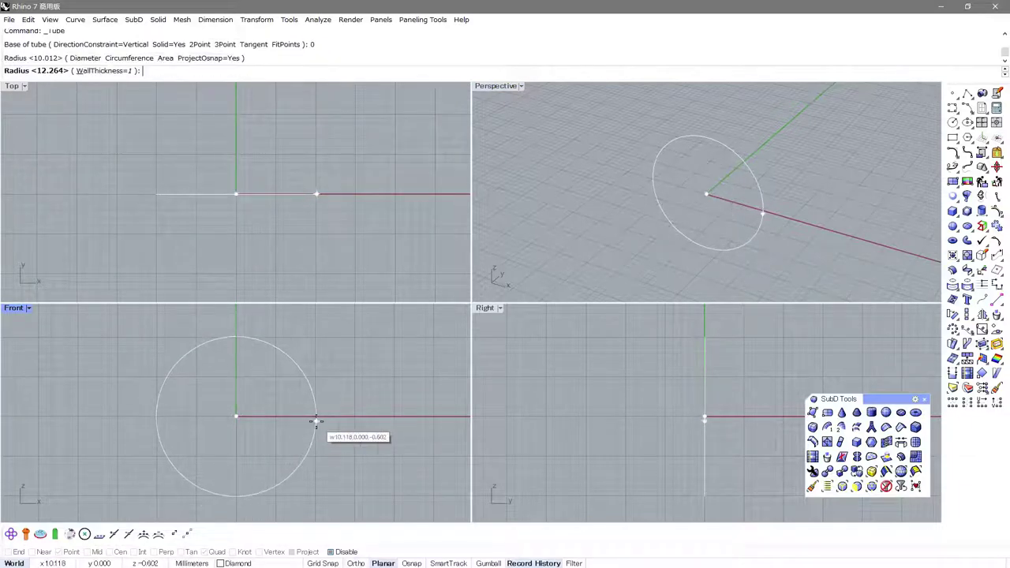
click(333, 418)
key(Return)
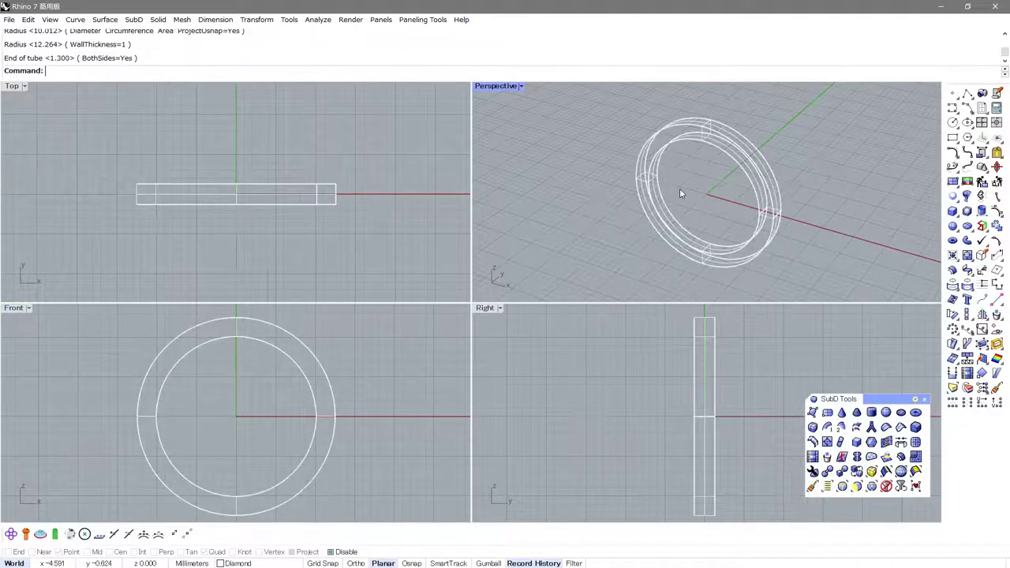
Step: Move the tube ring onto the Black layer
click(748, 161)
click(953, 388)
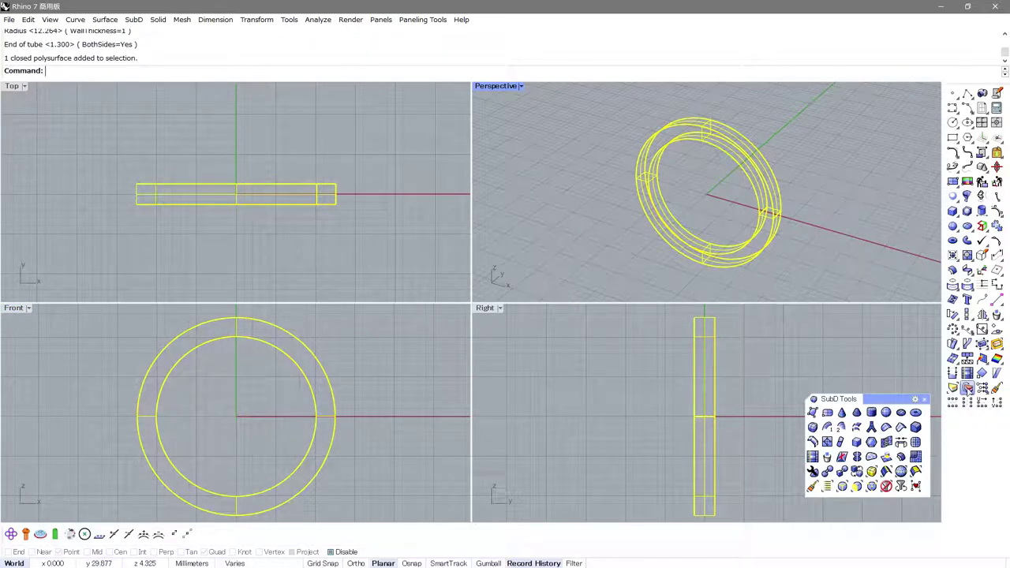
scroll(474, 378, down, 2)
click(453, 414)
click(503, 456)
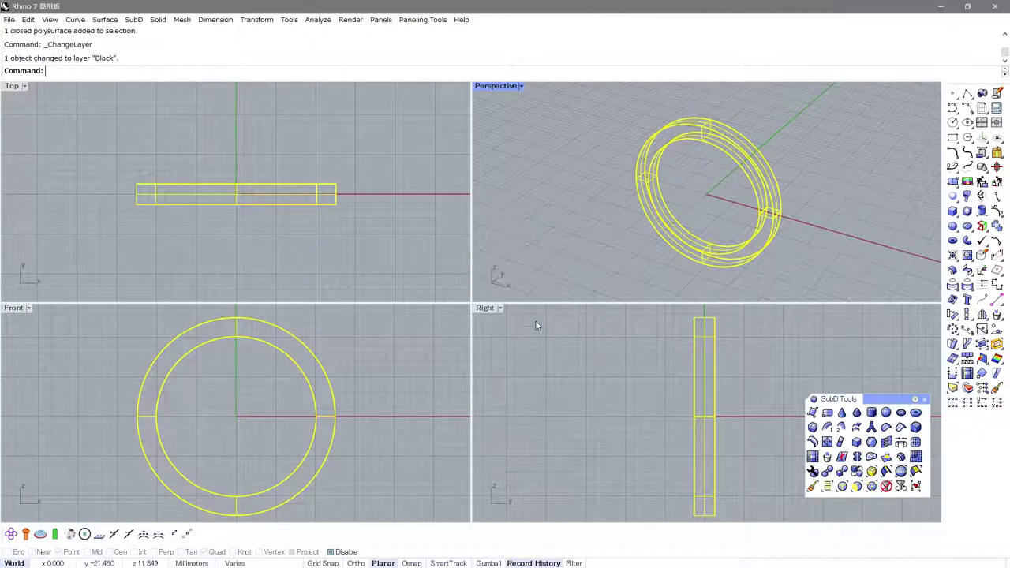
key(Escape)
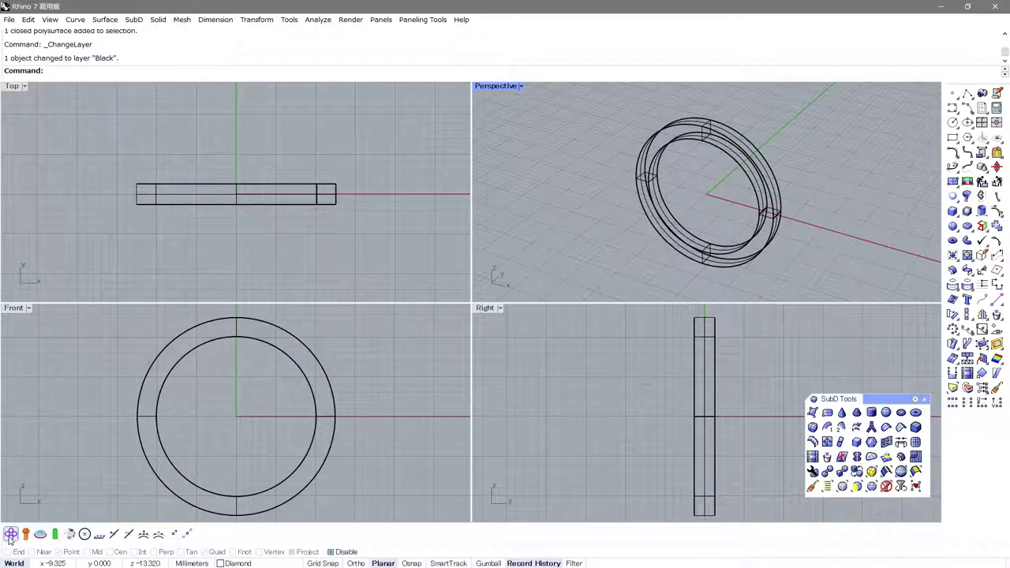
click(24, 535)
Step: Show a maximized, shaded Perspective view and pick the ring's top face as the circle target
key(ctrl+m)
right_drag(612, 177, 552, 205)
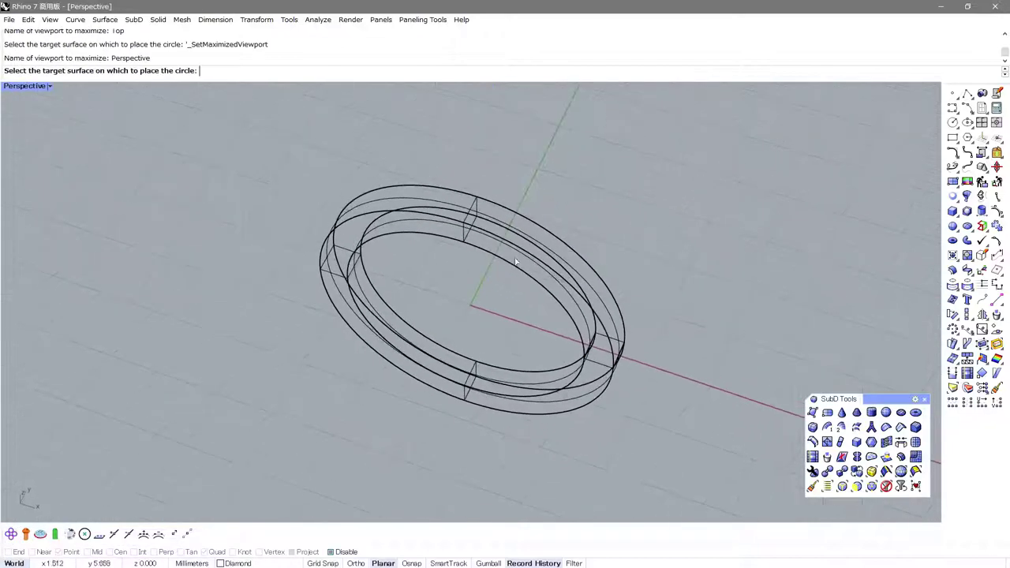
key(ctrl+alt+s)
scroll(458, 225, up, 5)
click(458, 225)
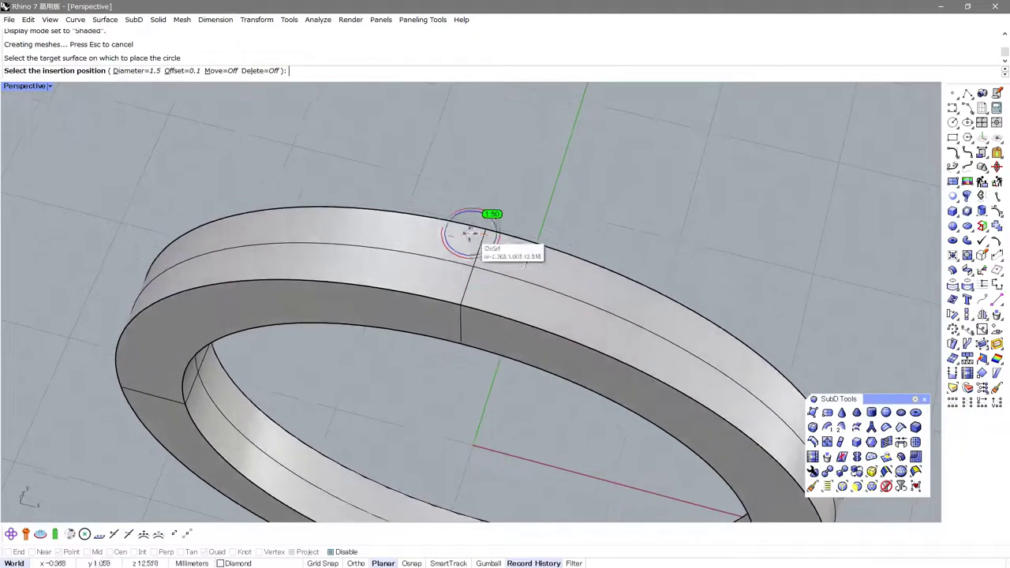
Step: Set the circle diameter to 2 and place two circles side by side on top
click(128, 71)
text(2)
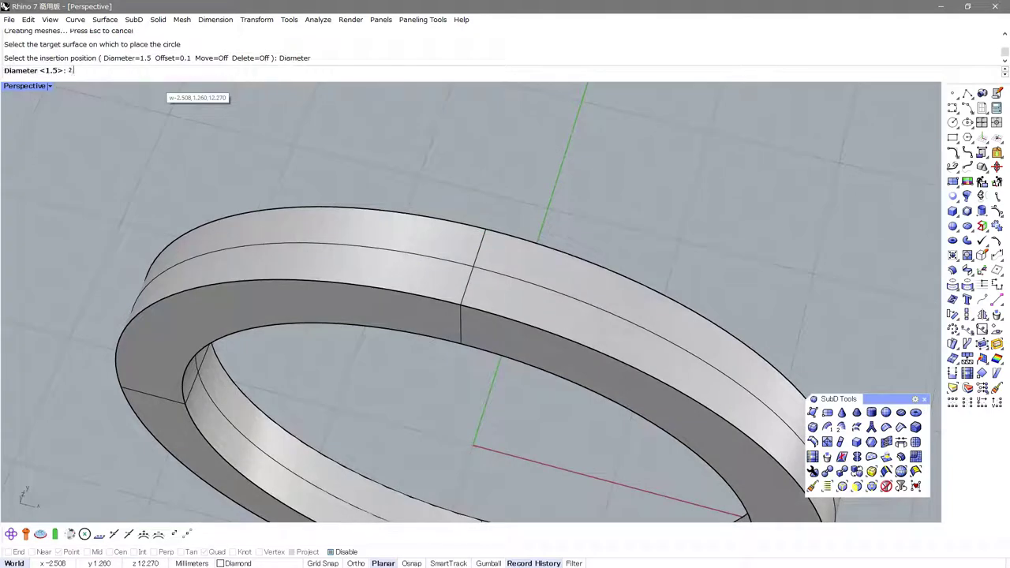
text(.0)
key(Return)
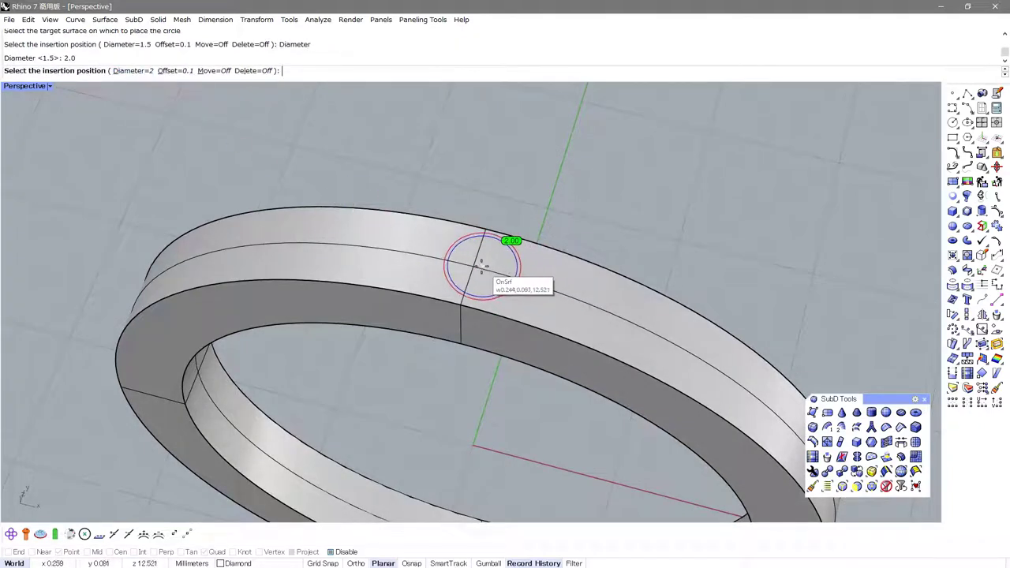
click(474, 265)
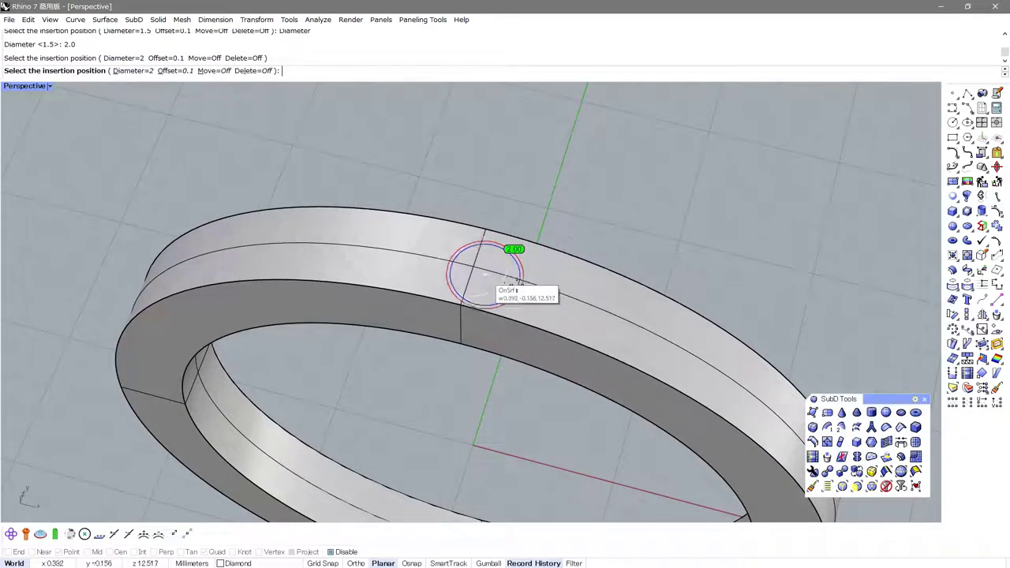
click(544, 287)
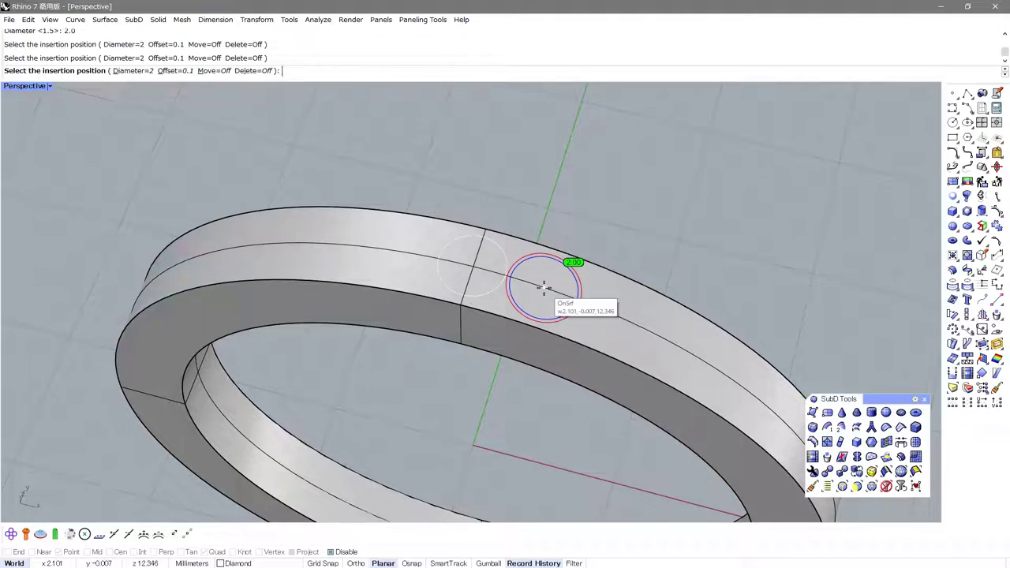
right_click(544, 287)
mouse_move(544, 288)
right_down()
mouse_move(546, 270)
mouse_move(503, 318)
mouse_move(509, 308)
mouse_move(489, 314)
right_up()
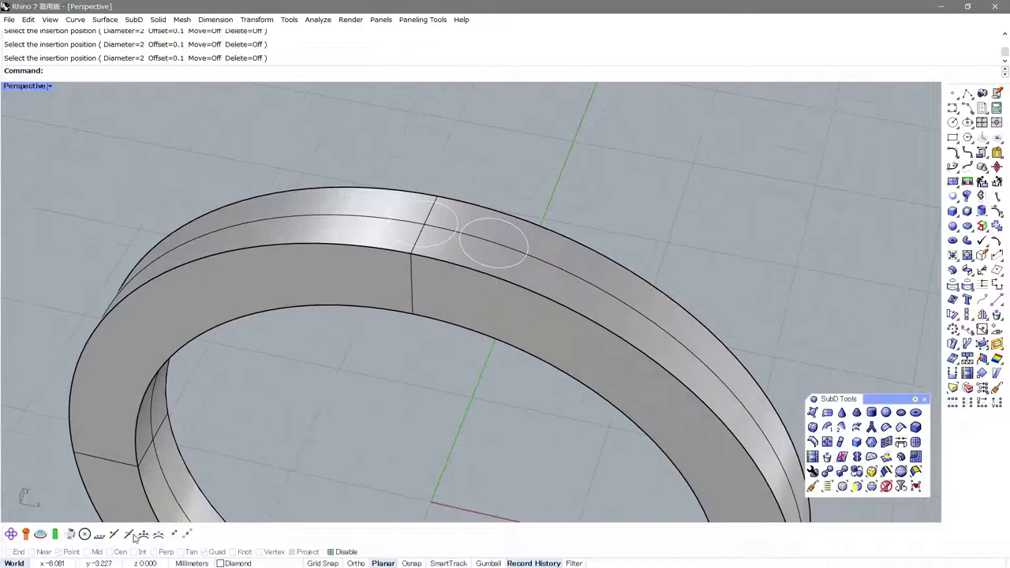
Step: Put a faceted gem into the first circle and view it in ghosted display
click(41, 534)
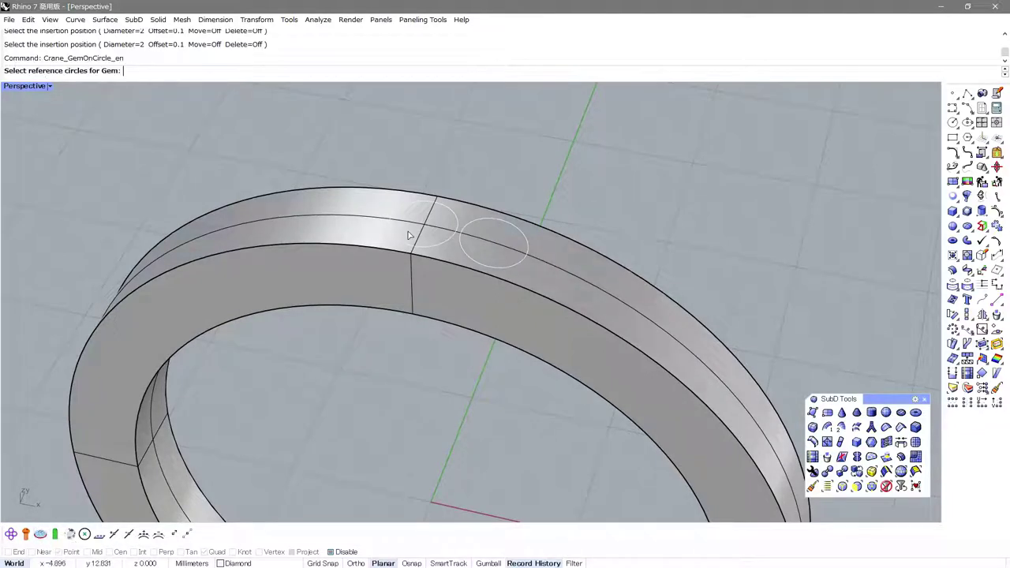
click(439, 246)
key(Return)
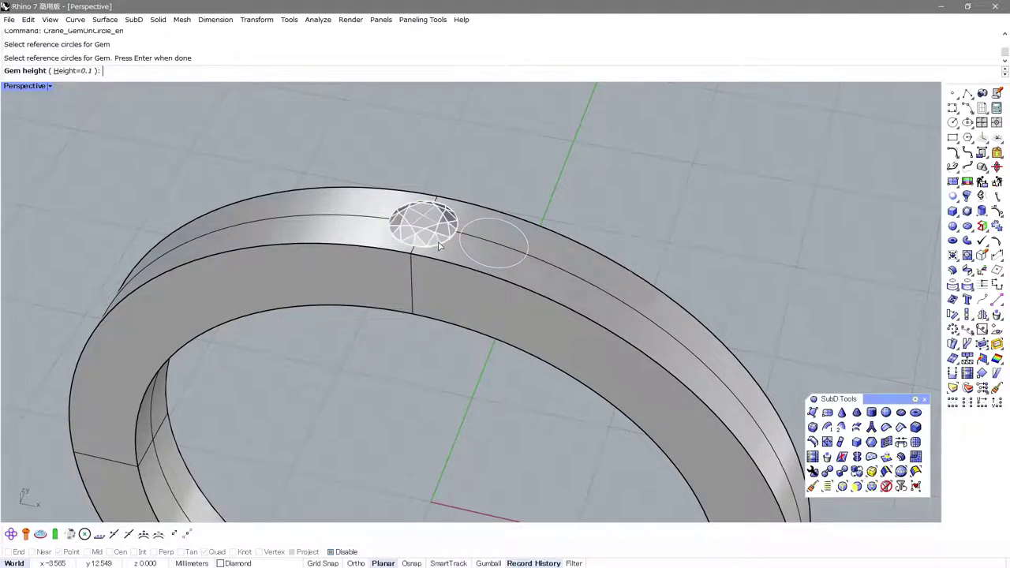
mouse_move(438, 246)
right_down()
mouse_move(410, 267)
mouse_move(408, 235)
right_up()
key(ctrl+alt+g)
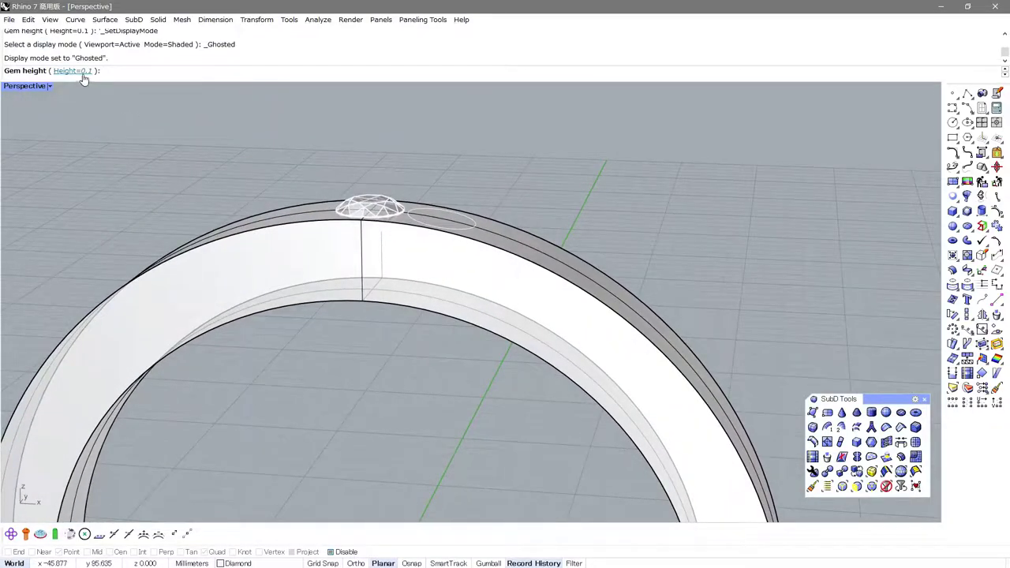
Step: Set the gem height to 0, then to -0.05, and accept the gem
click(76, 71)
text(0)
key(Return)
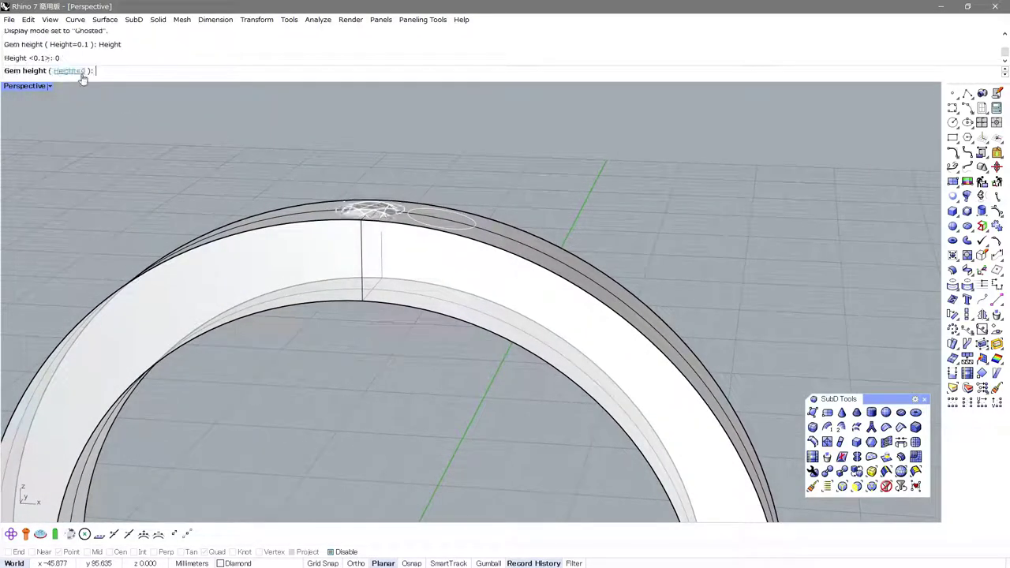
click(70, 71)
text(-0.05)
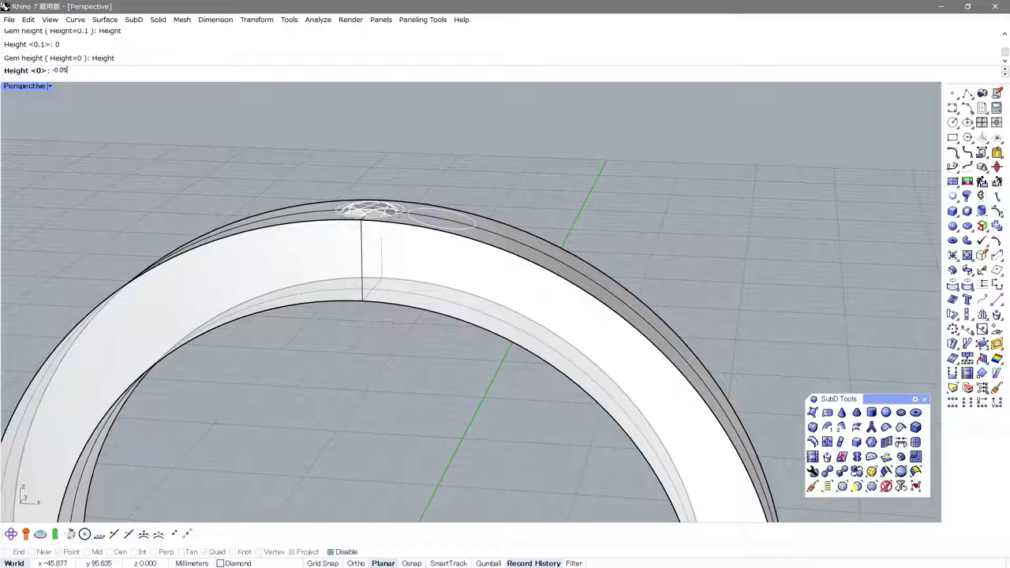
key(Return)
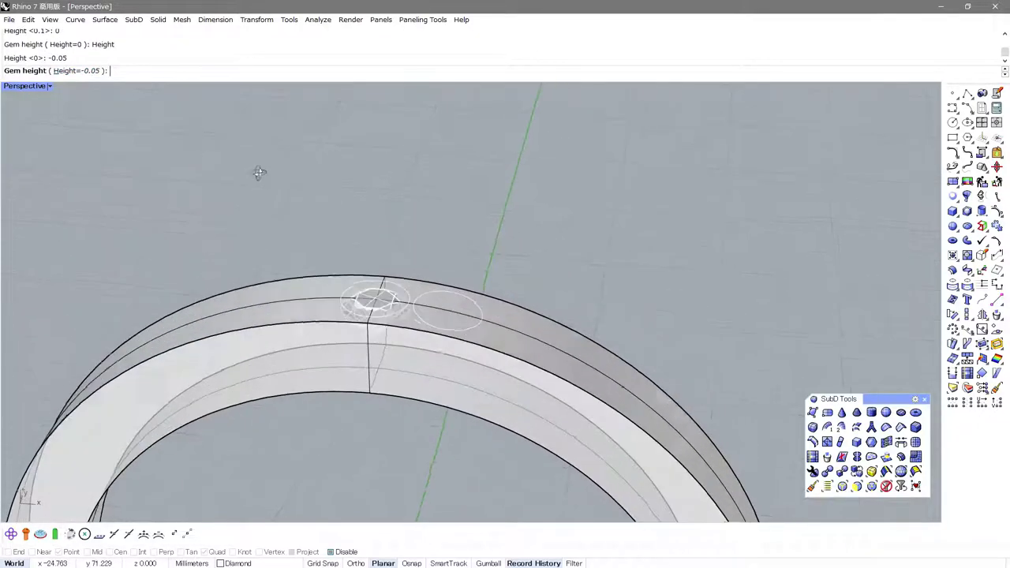
mouse_move(260, 171)
right_down()
mouse_move(314, 308)
mouse_move(332, 299)
right_up()
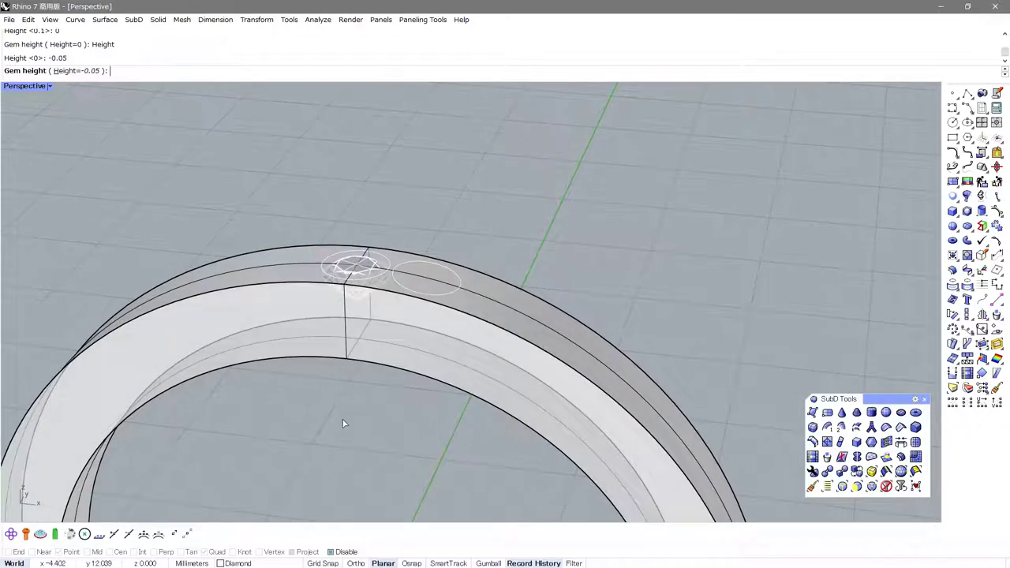
key(Return)
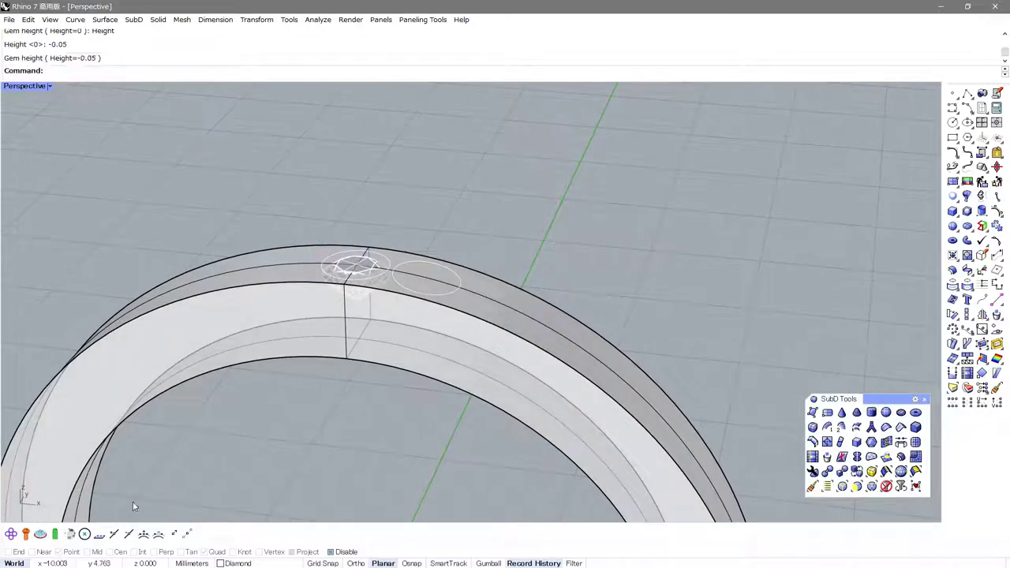
Step: Create a gem in the second circle and try a height of 0.2
click(40, 535)
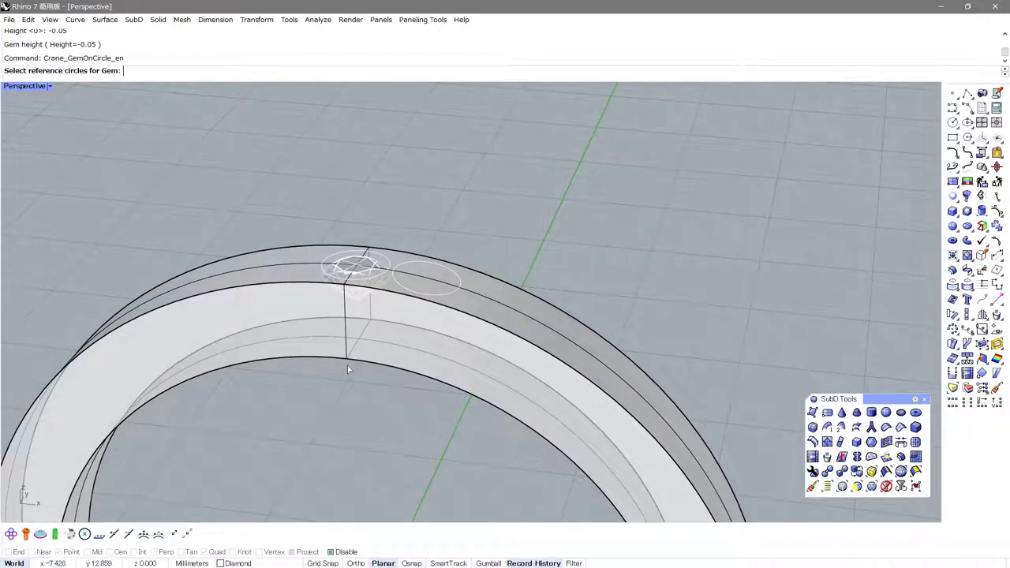
click(455, 295)
key(Return)
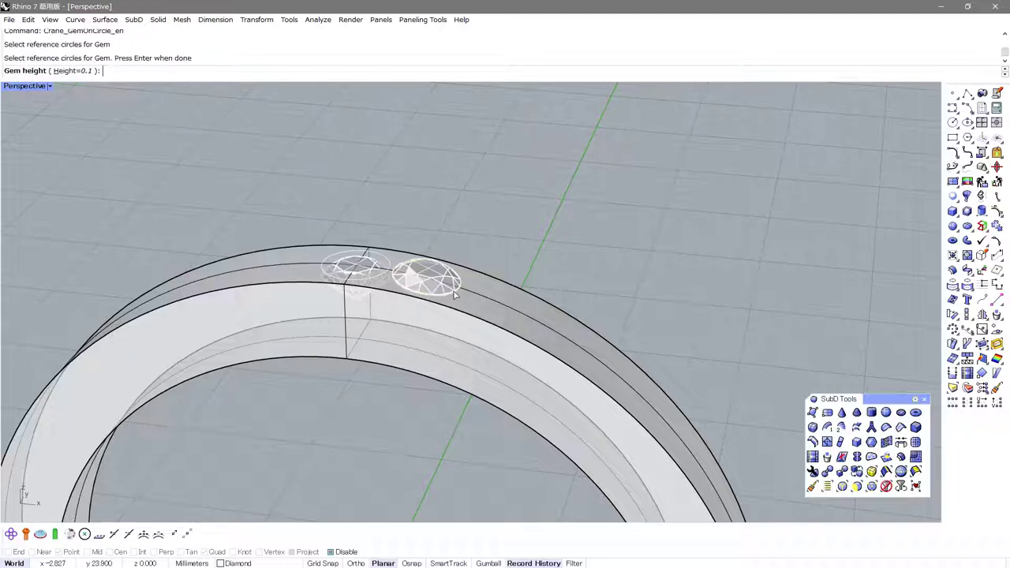
click(61, 70)
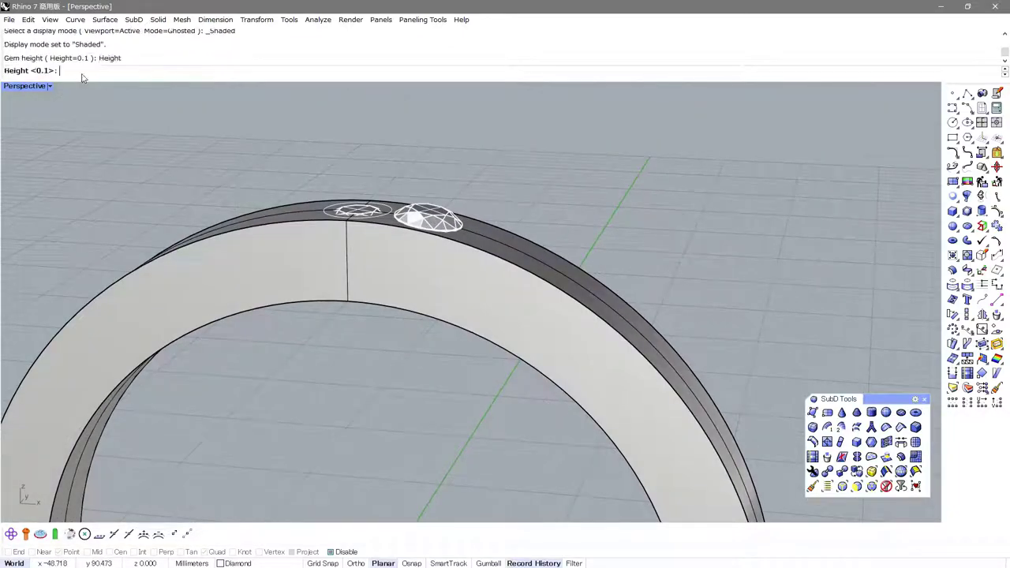
text(0.2)
key(Return)
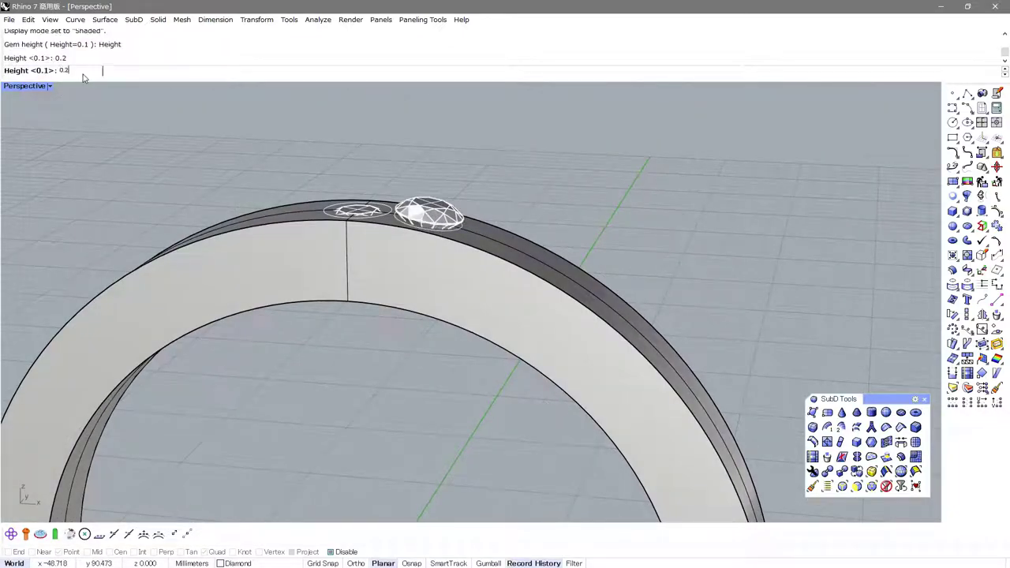
Step: Try gem heights 0.3 and 0, then settle on 0.1 and finish
click(79, 71)
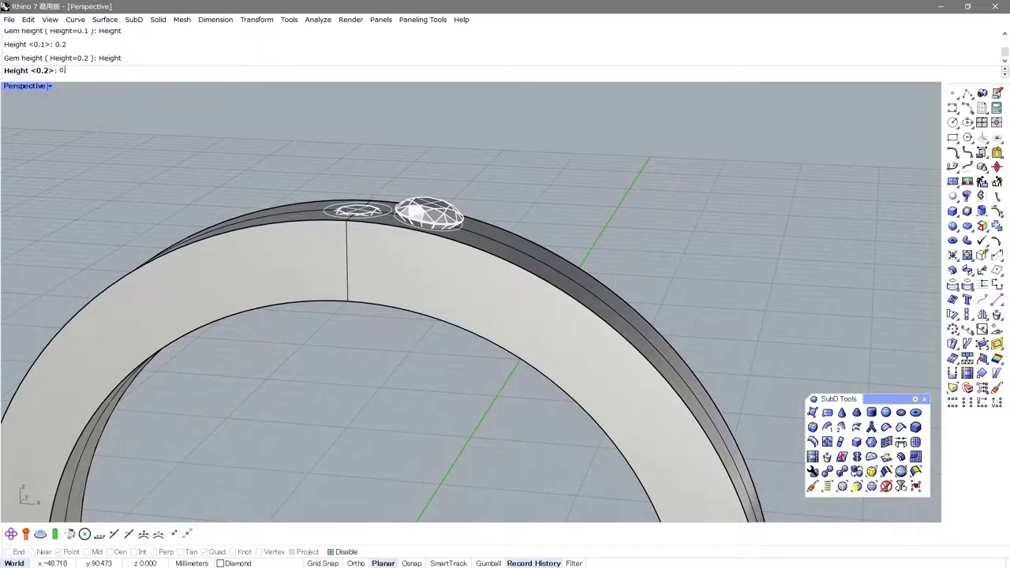
text(.3)
key(Return)
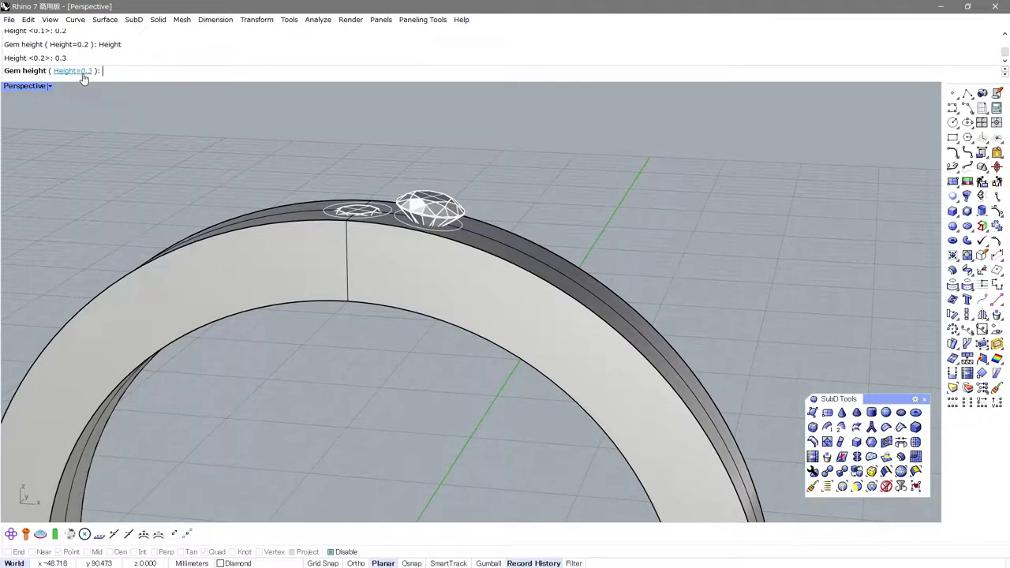
click(73, 71)
text(0)
key(Return)
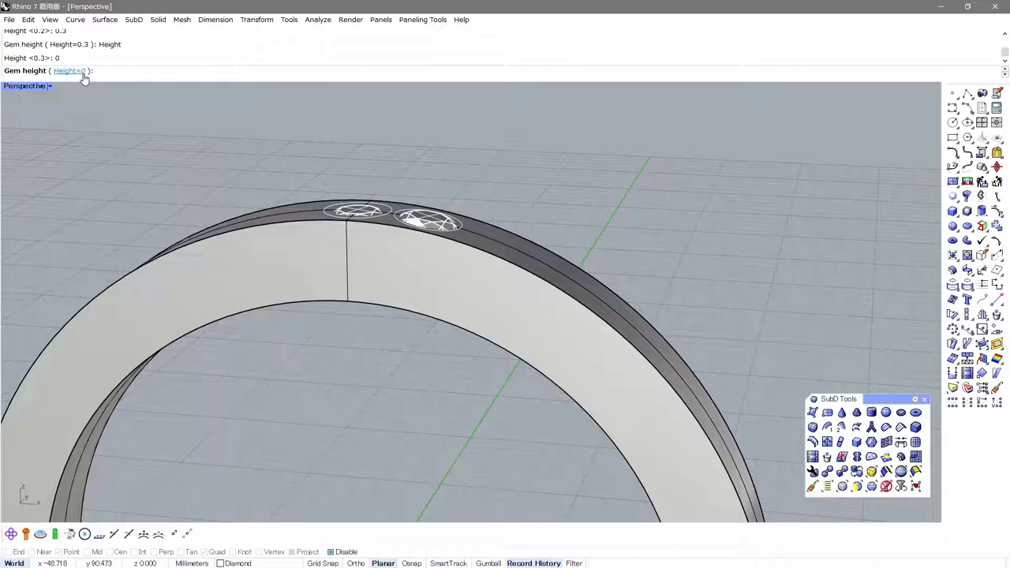
click(71, 70)
text(.1)
key(Return)
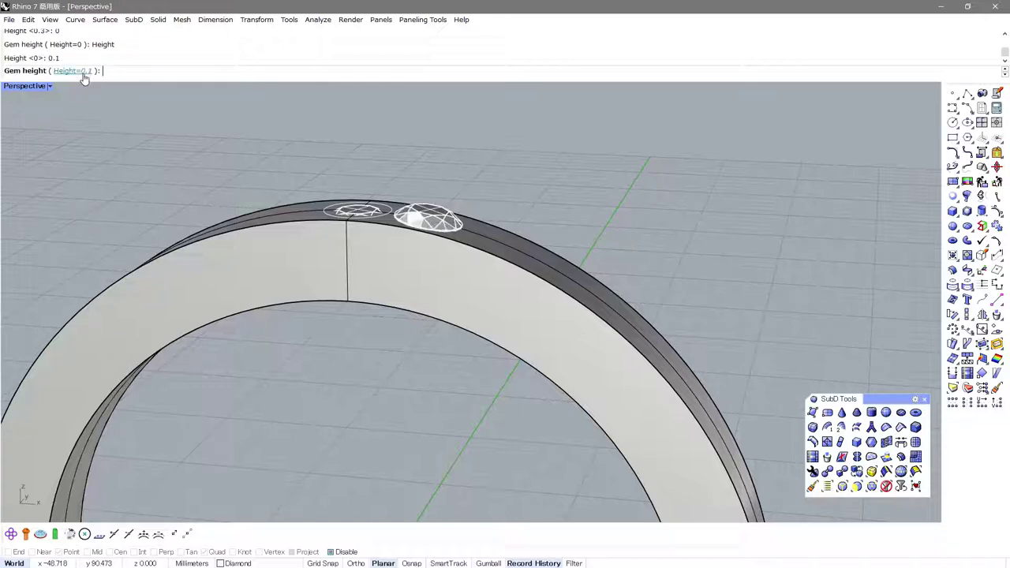
key(Return)
Step: Preview the ring in Rendered display, then return to Shaded
mouse_move(426, 166)
right_down()
mouse_move(426, 253)
mouse_move(443, 255)
right_up()
key(ctrl+alt+r)
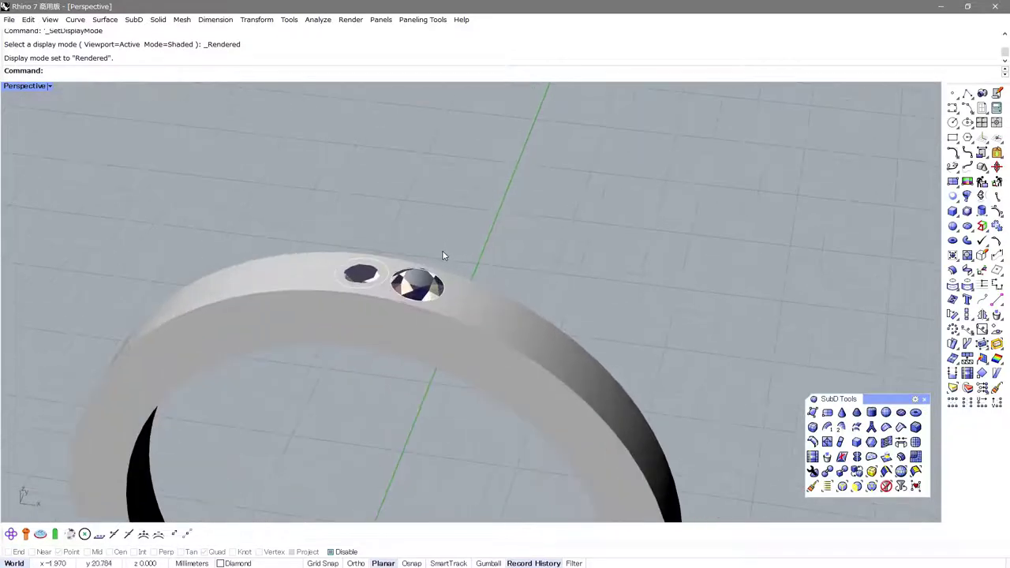
key(ctrl+alt+s)
Step: Check the ring and both gems individually, then select everything and delete it
click(328, 356)
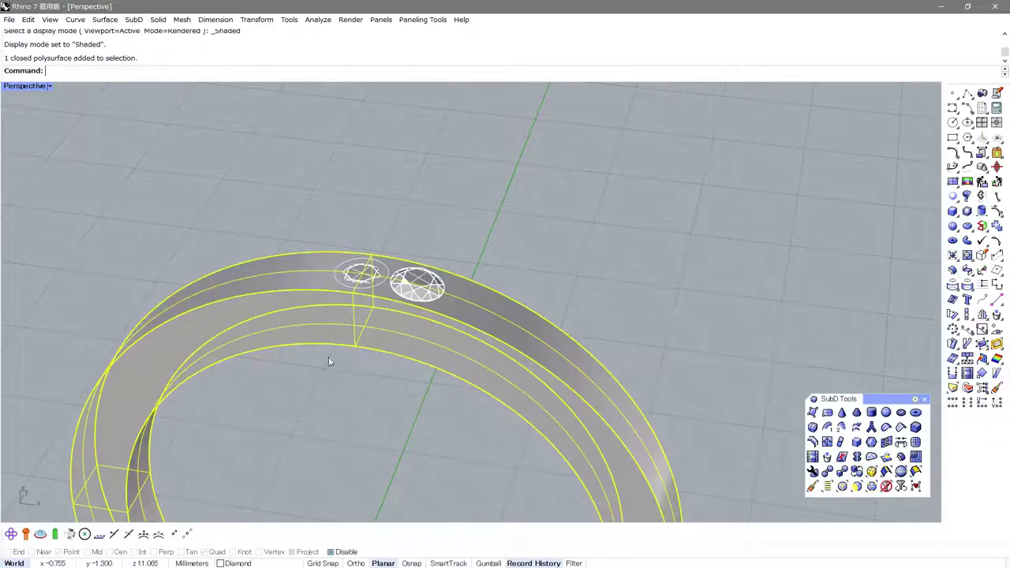
key(Escape)
click(361, 276)
key(Escape)
click(431, 273)
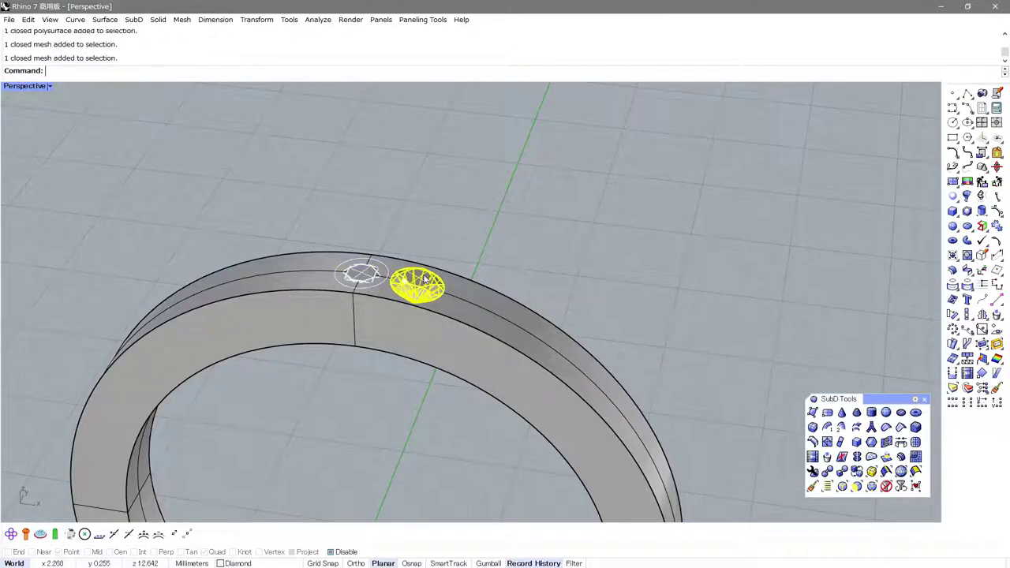
key(Escape)
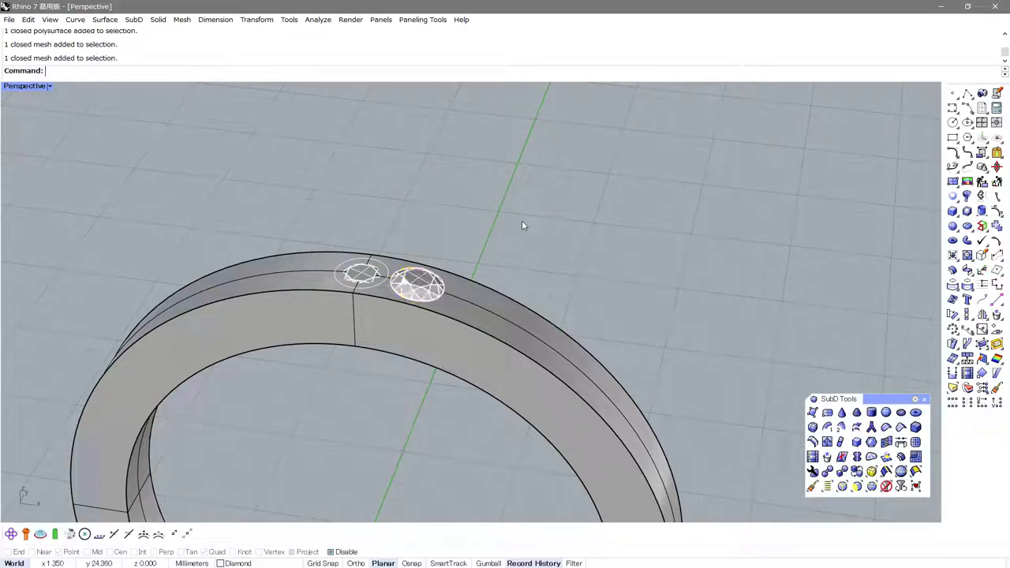
key(ctrl+a)
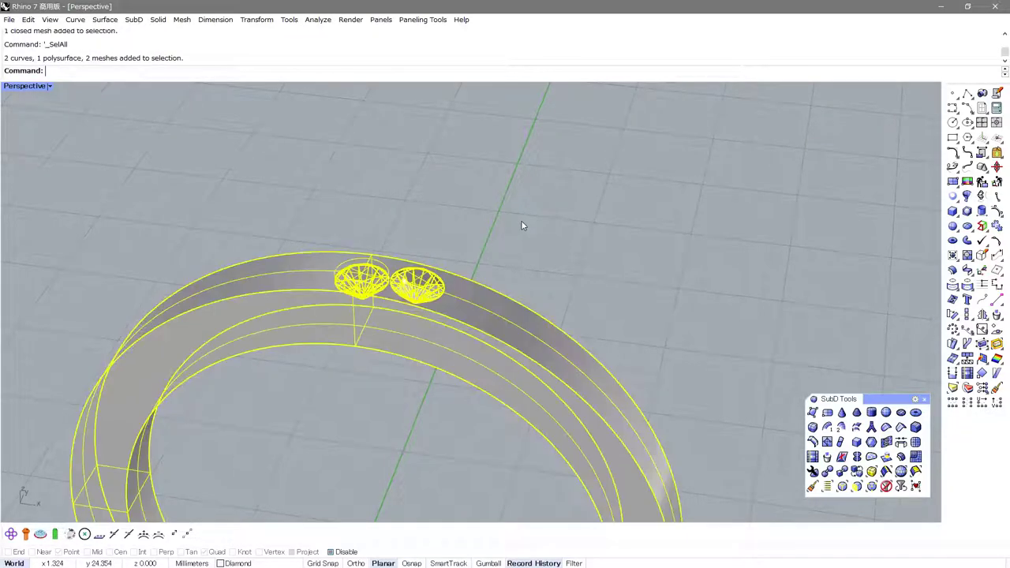
key(Delete)
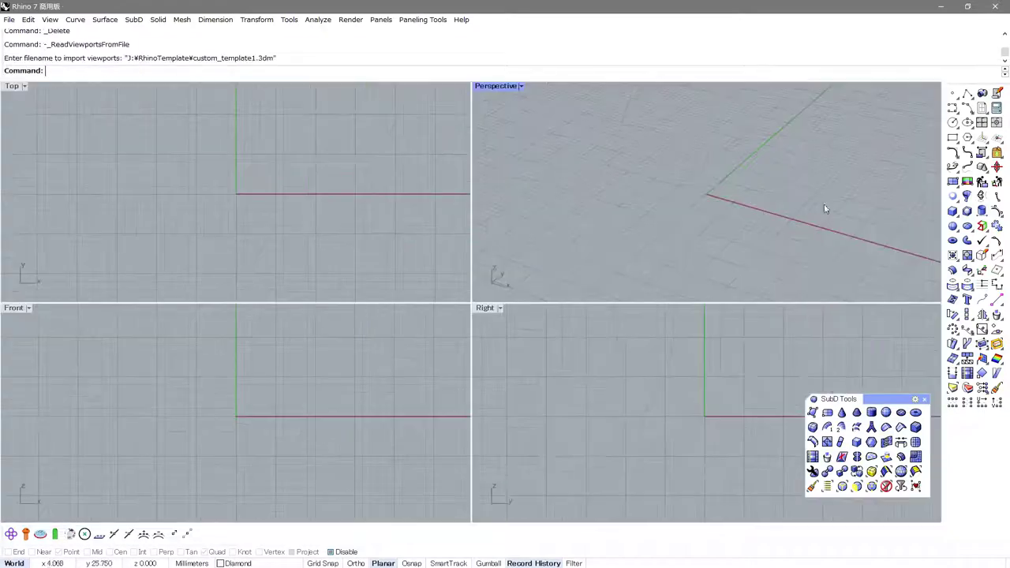
Step: Create a torus centred at the origin and show it in a shaded, maximized Perspective view
click(951, 241)
text(0)
key(Return)
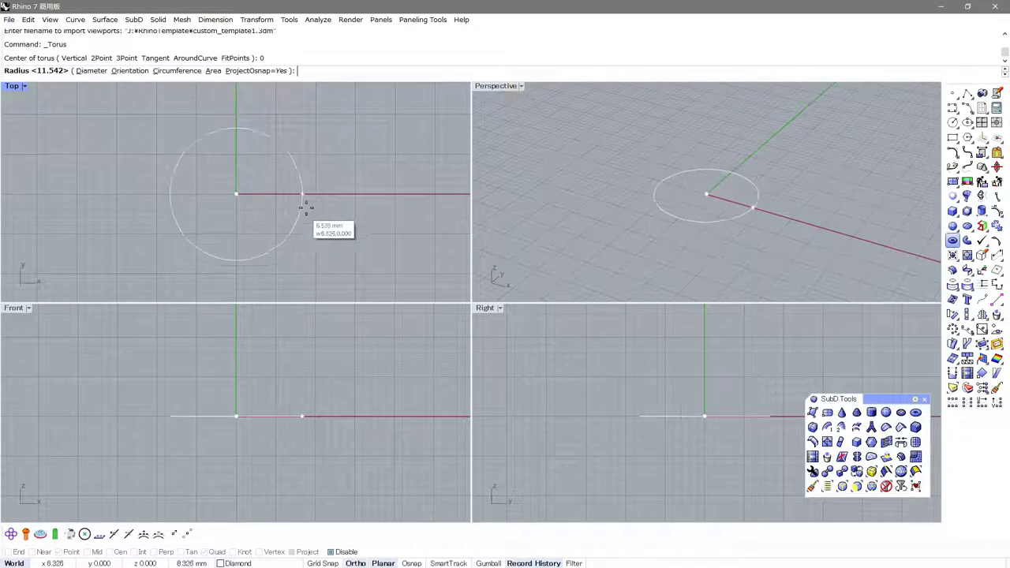
click(317, 193)
click(338, 194)
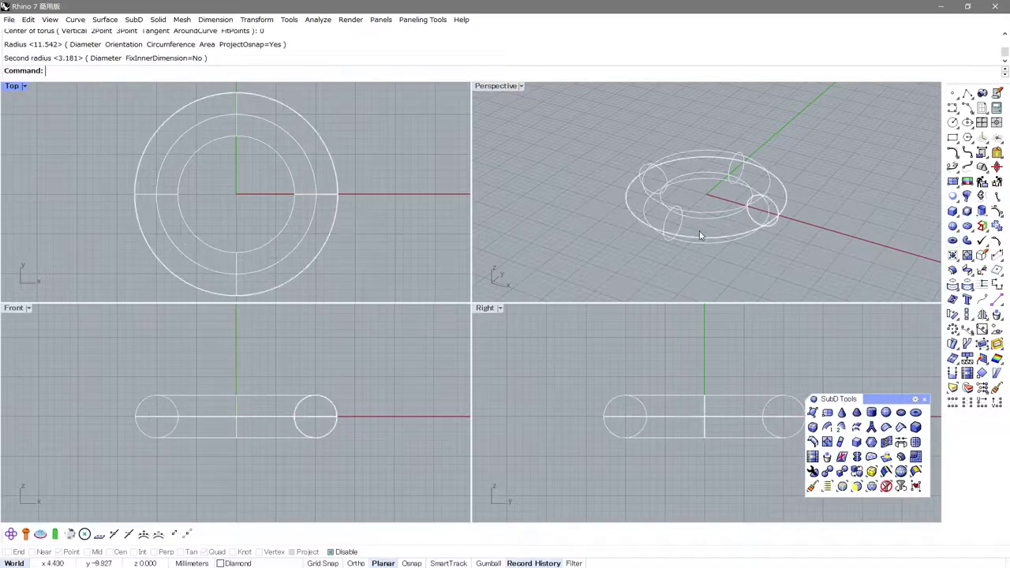
key(ctrl+alt+s)
click(720, 230)
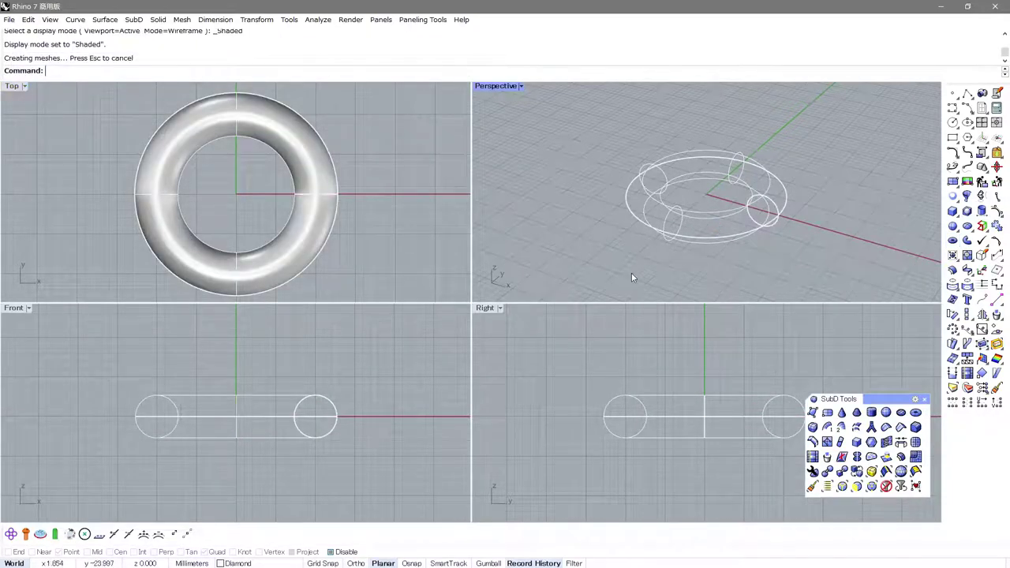
key(ctrl+alt+s)
key(ctrl+m)
Step: Move the torus onto the Black layer
click(451, 347)
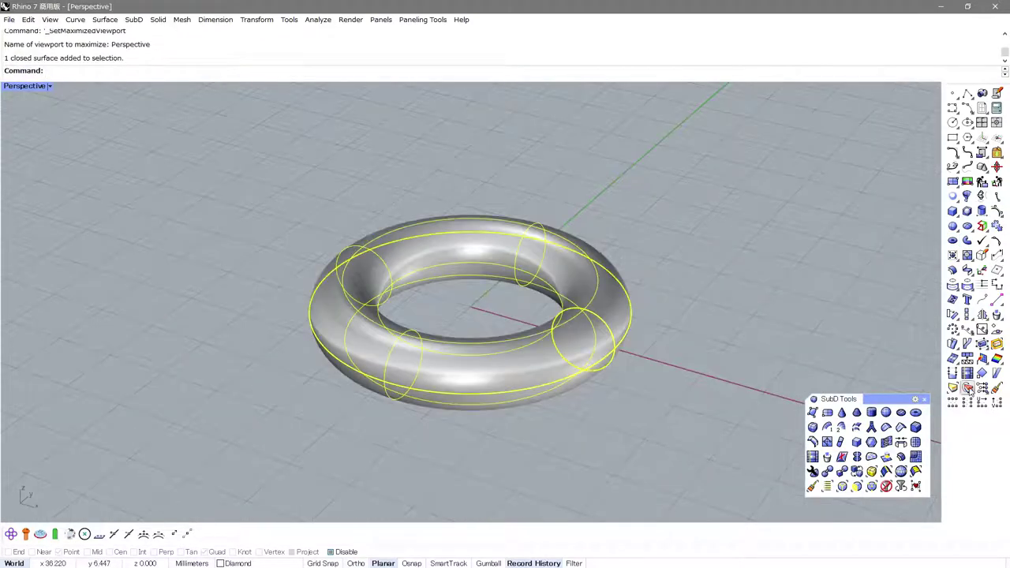
click(968, 389)
click(466, 415)
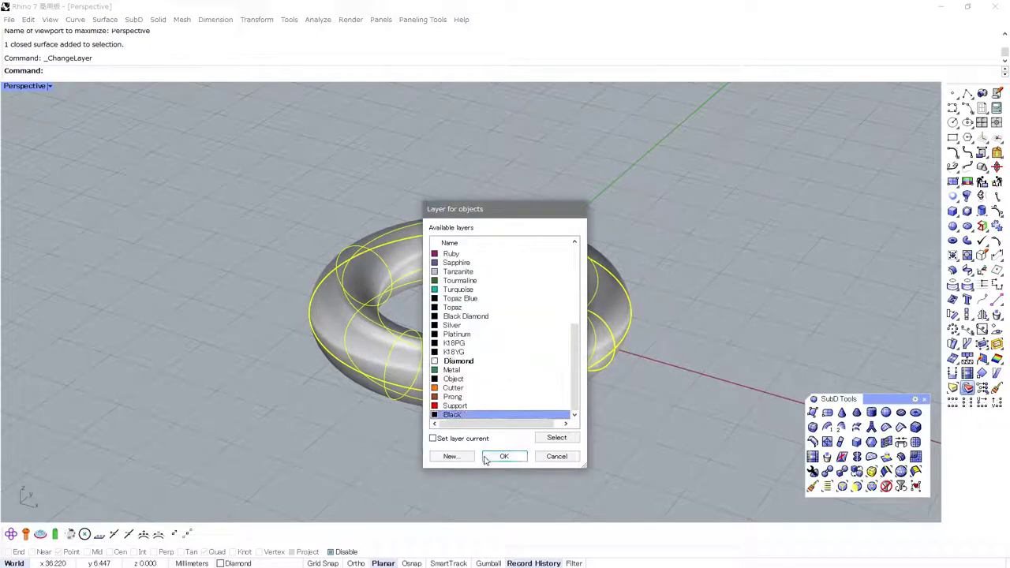
click(503, 456)
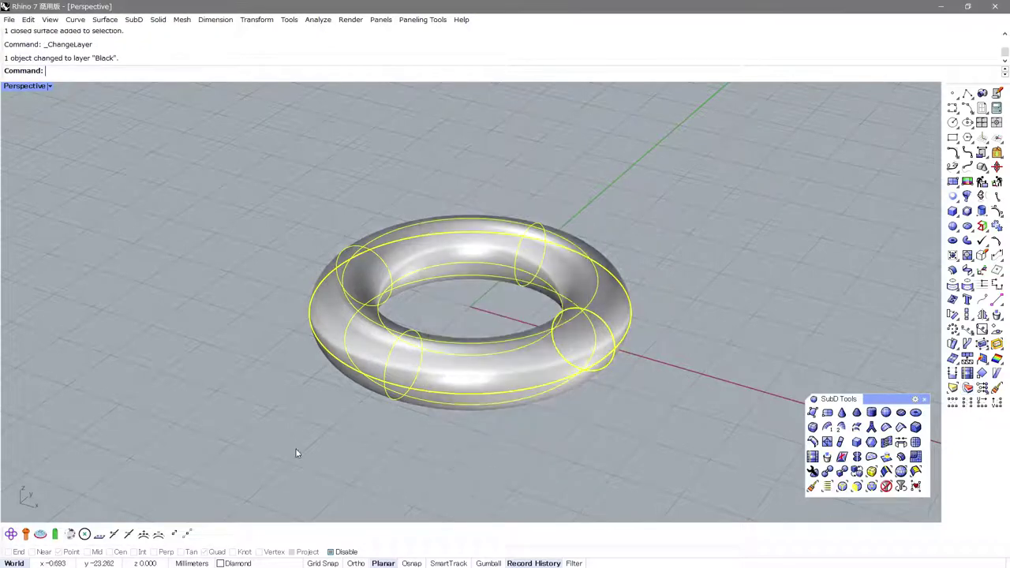
click(41, 535)
Step: Pick the torus surface and place a 1.0 diameter circle
scroll(432, 336, up, 2)
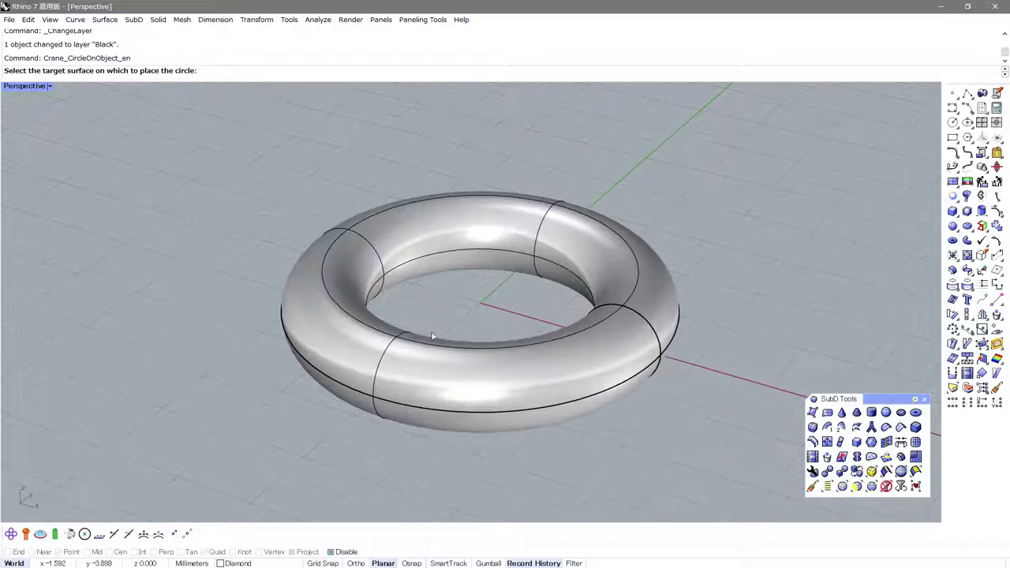
click(418, 370)
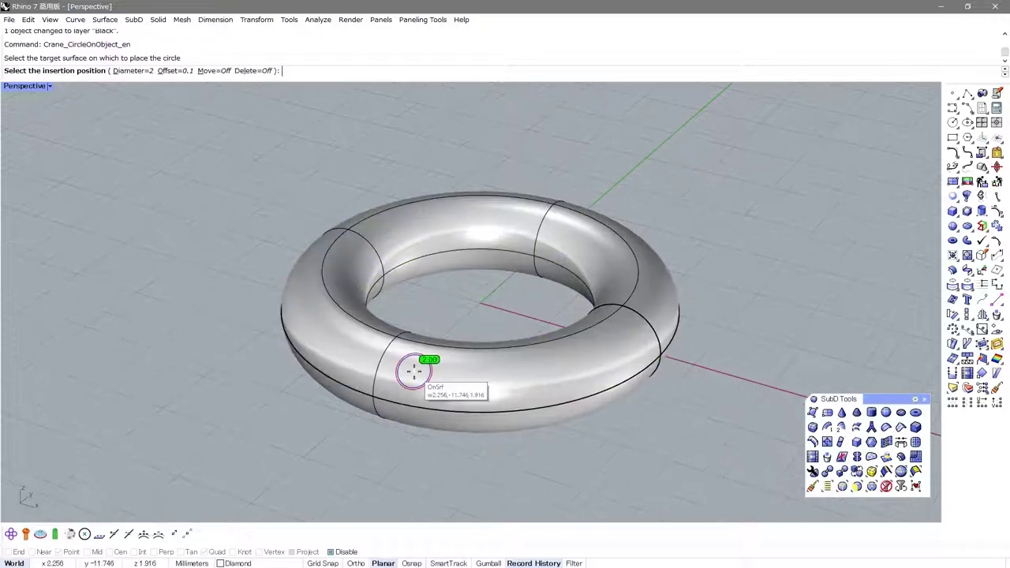
click(130, 74)
key(Return)
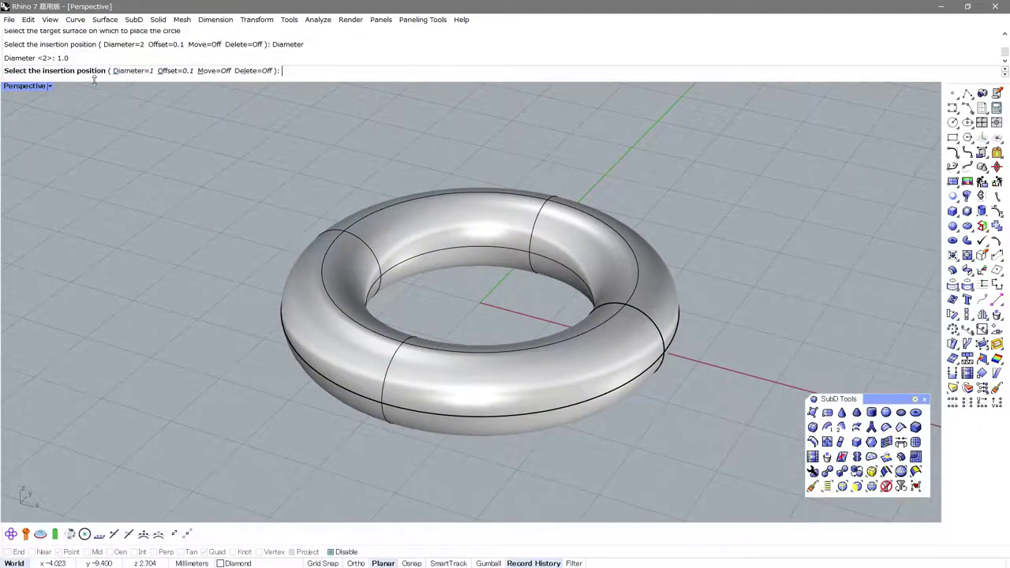
scroll(370, 323, up, 1)
click(427, 384)
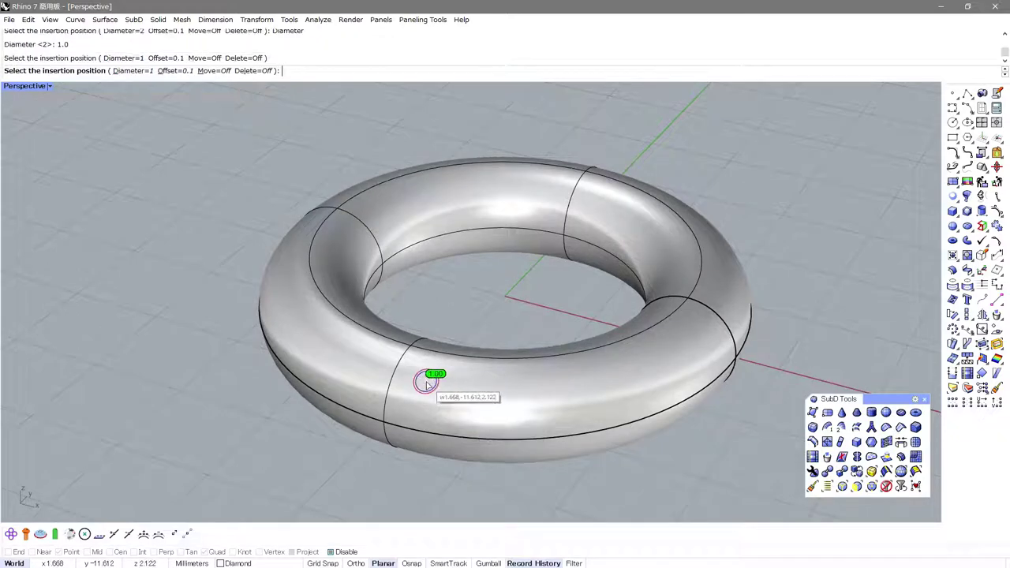
Step: Place a 1.3 diameter circle next along the torus
click(119, 71)
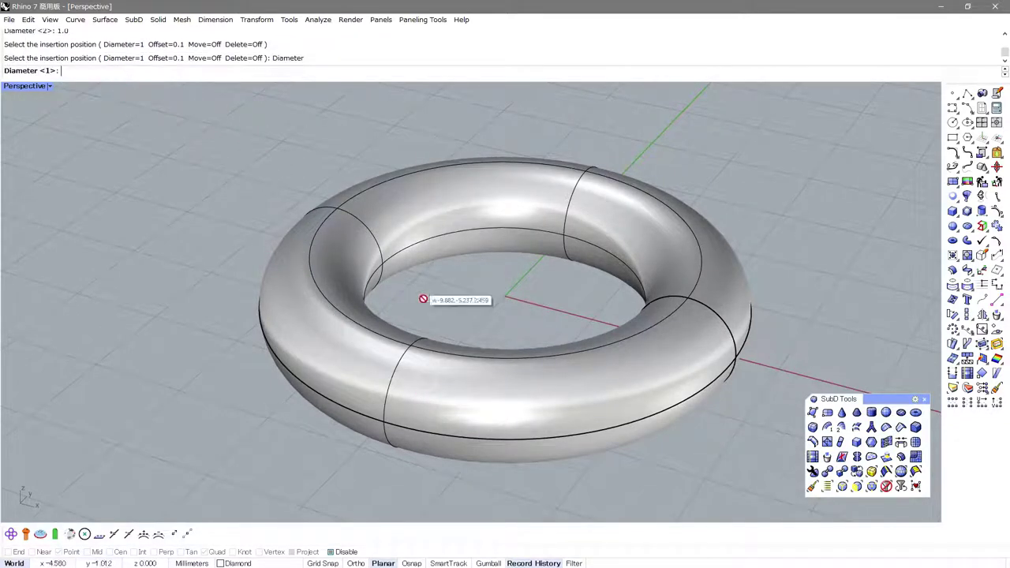
scroll(460, 366, up, 1)
scroll(453, 347, up, 1)
text(1.3)
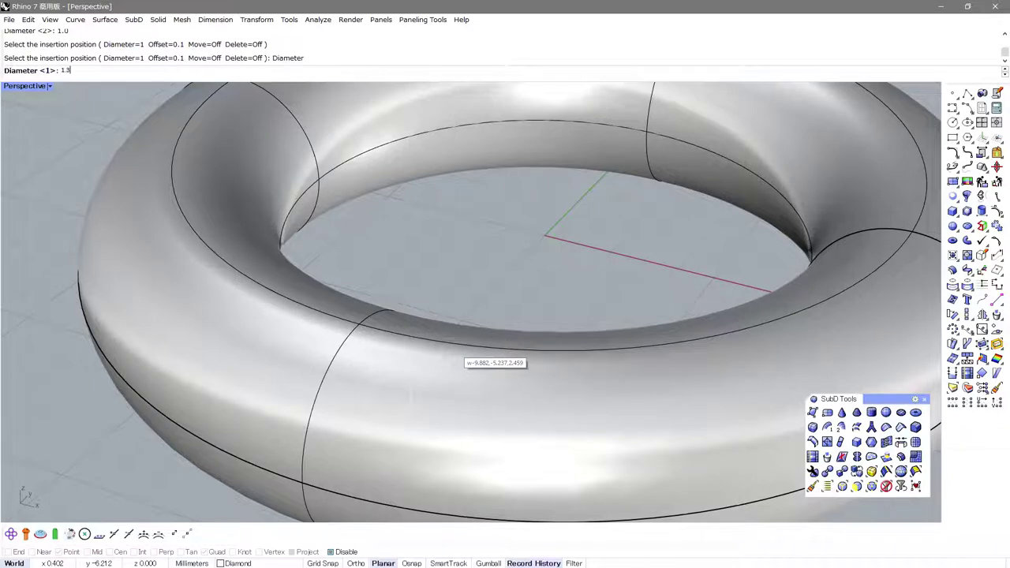
key(Return)
shift+right_drag(403, 351, 451, 289)
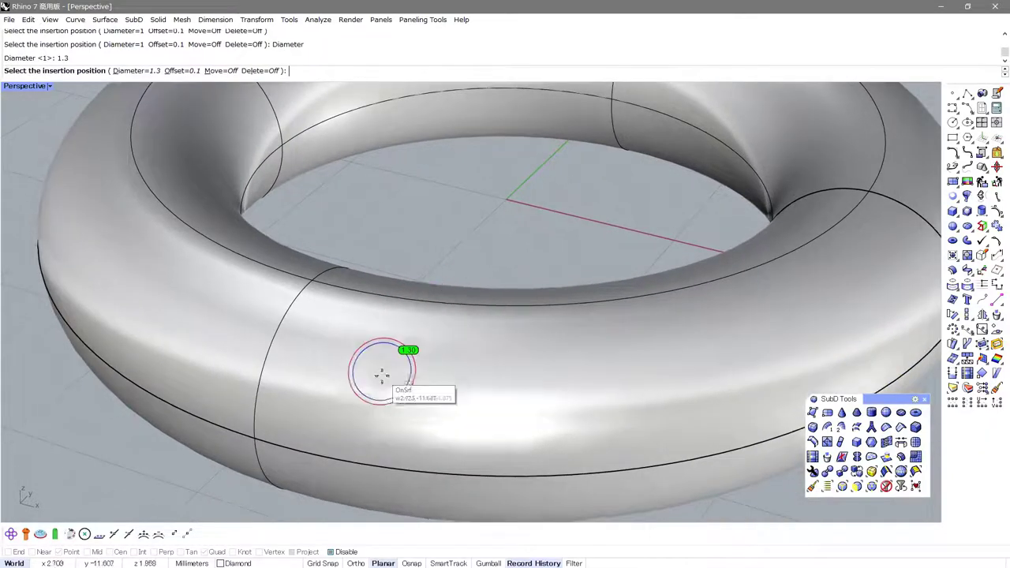
click(399, 365)
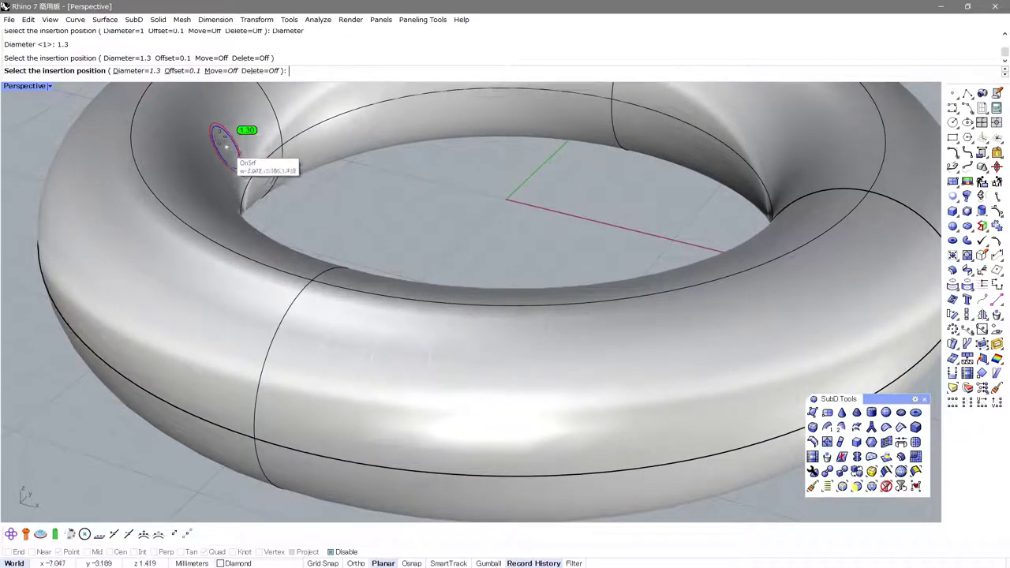
Step: Change the diameter to 1.5, then 1.8, and place the 1.8 circle
click(134, 72)
text(1.5)
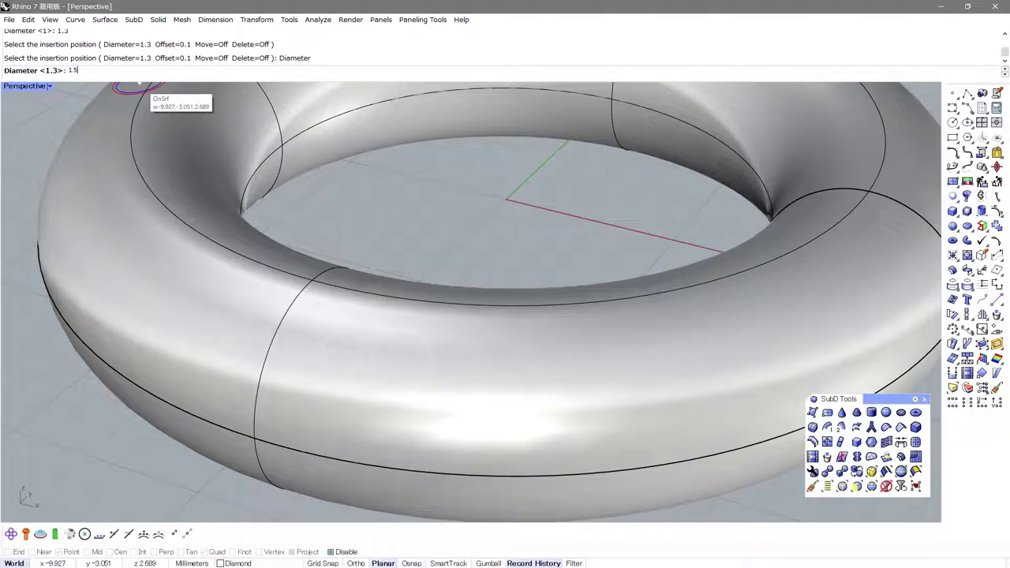
key(Return)
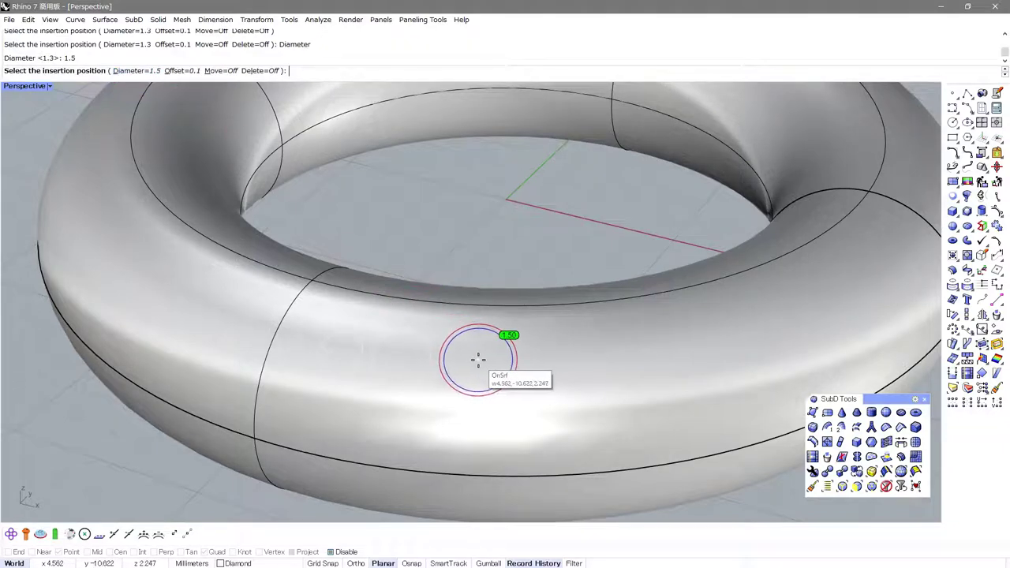
click(140, 74)
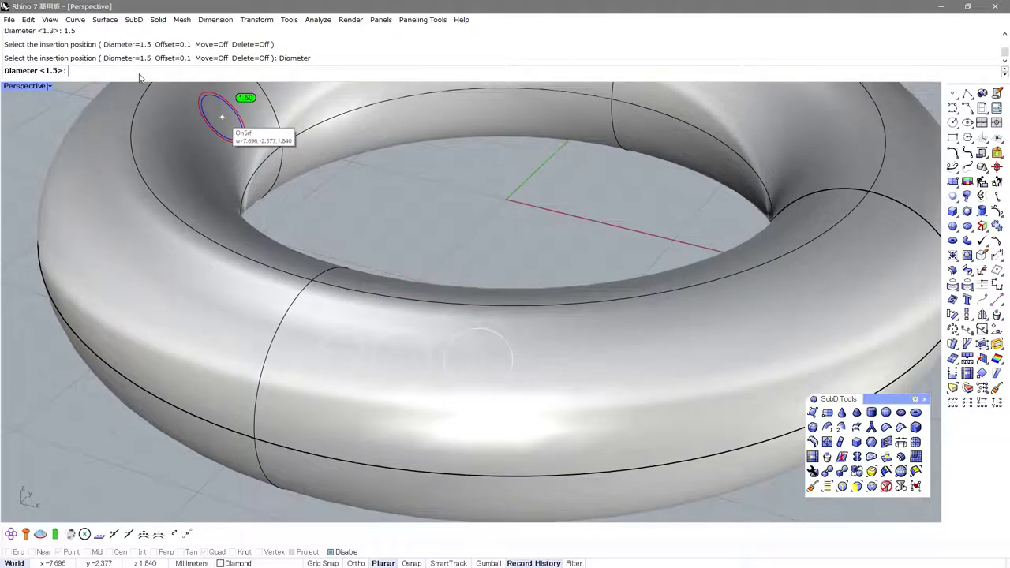
text(1.8)
key(Return)
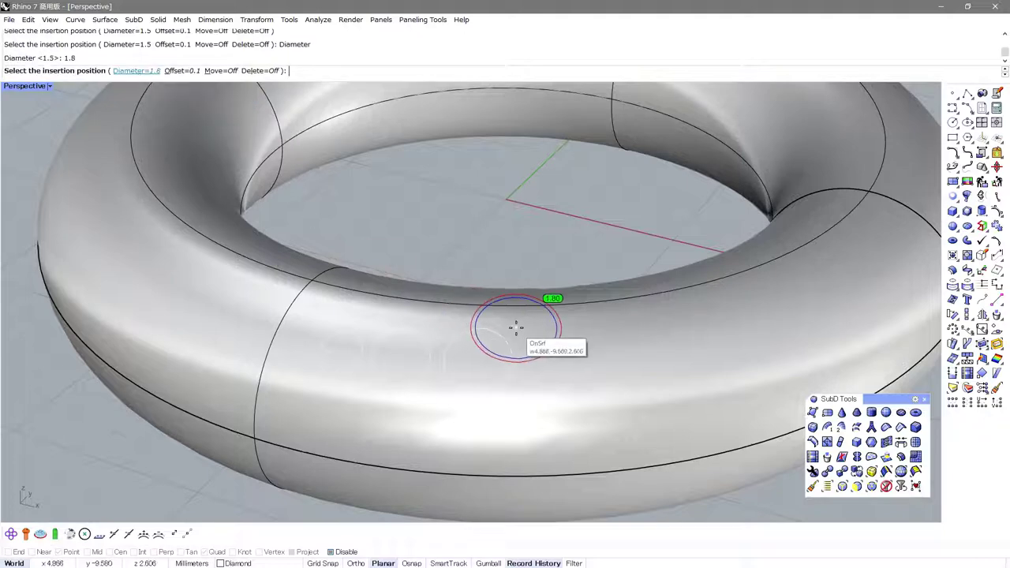
click(565, 363)
scroll(548, 289, down, 2)
scroll(462, 309, down, 2)
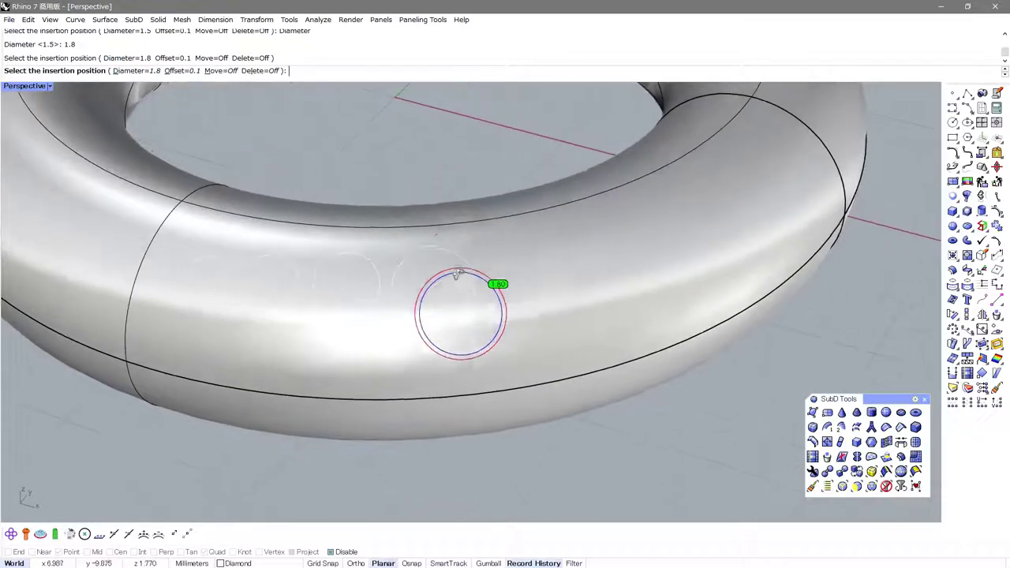
scroll(451, 334, down, 2)
Step: Place a final 2 mm circle and finish the row
click(137, 71)
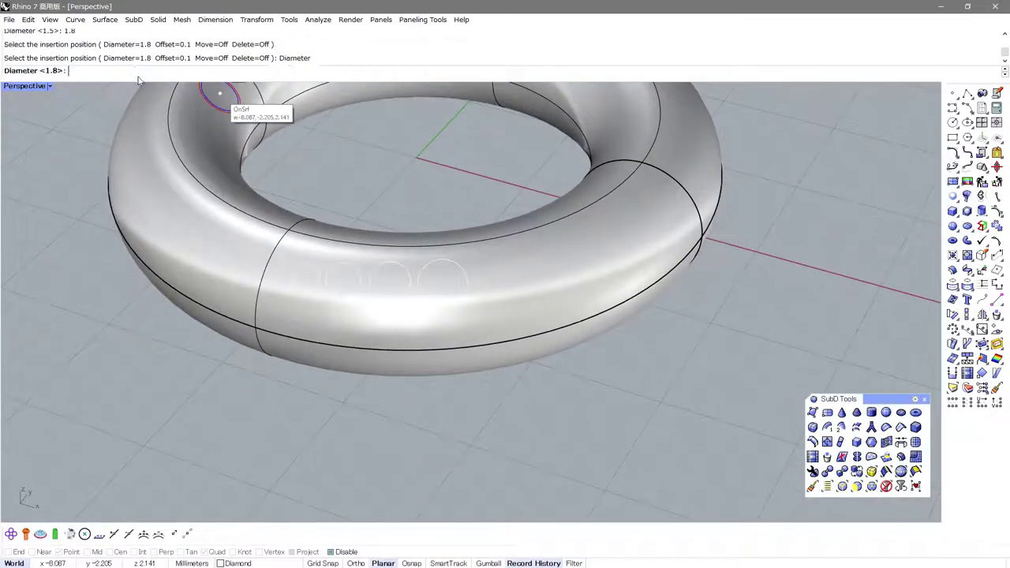
text(2)
key(Return)
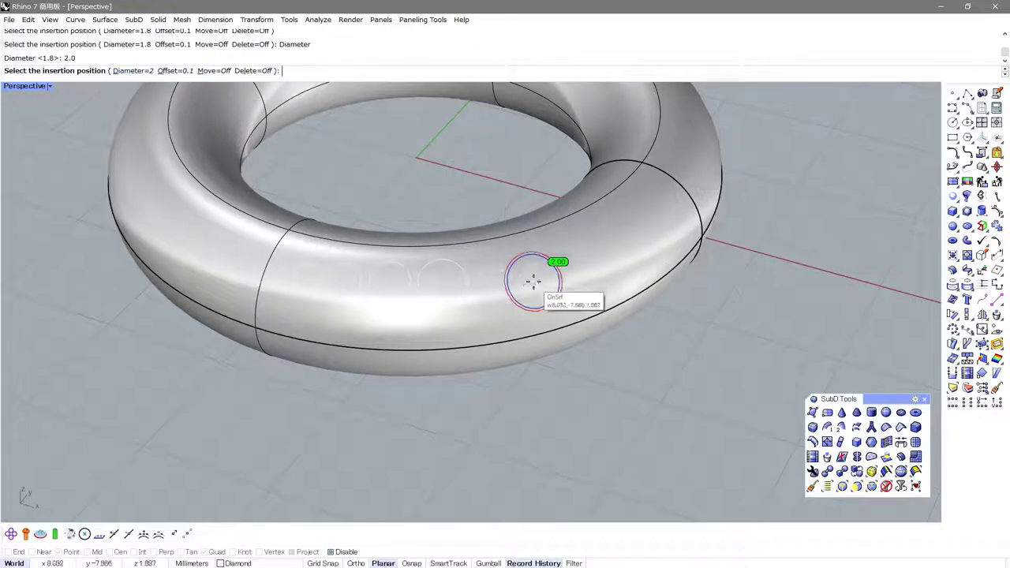
click(500, 274)
key(Return)
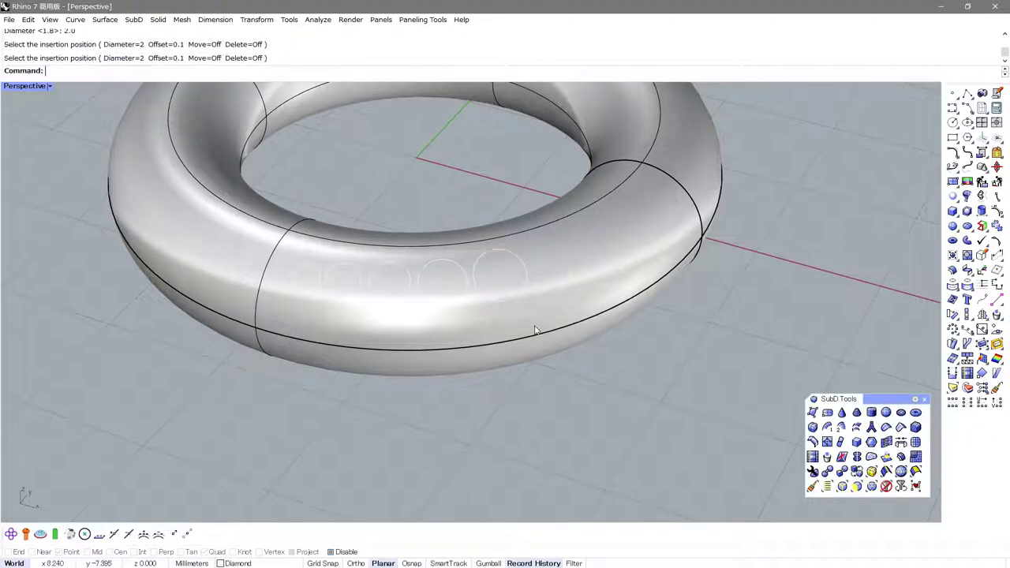
scroll(605, 364, down, 2)
Step: Select all circles on the Diamond layer
click(954, 388)
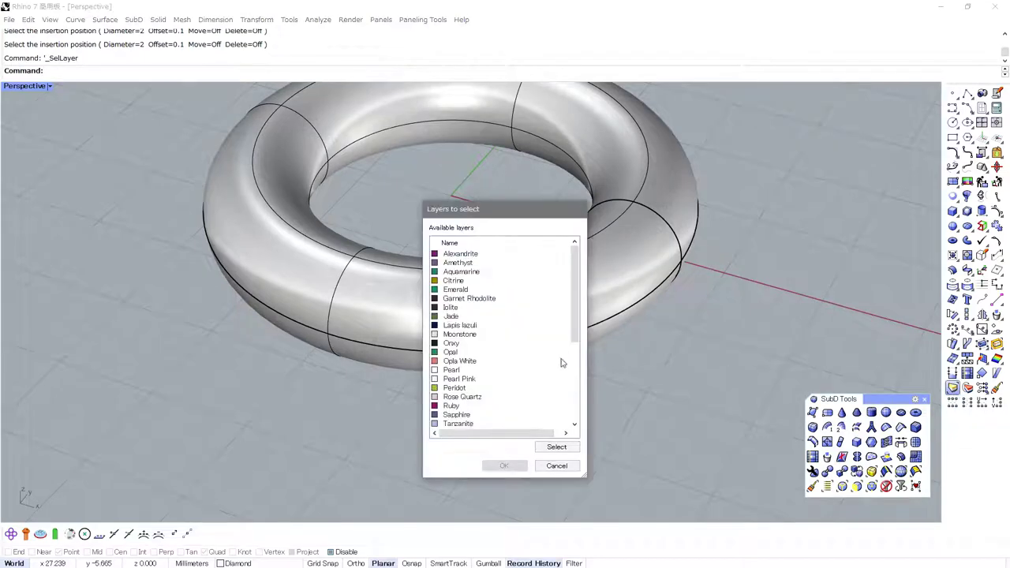
scroll(465, 398, down, 5)
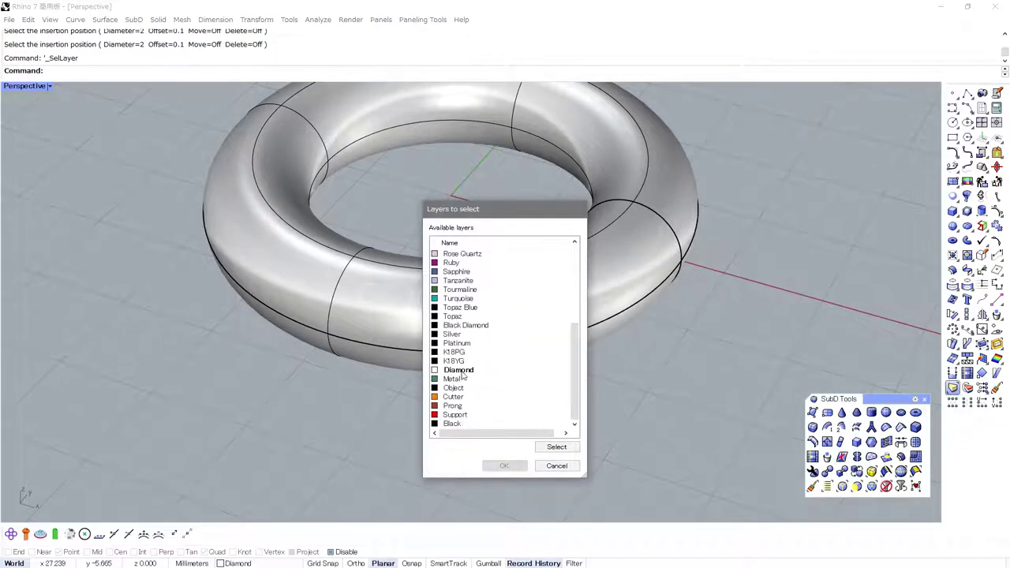
click(462, 373)
click(504, 466)
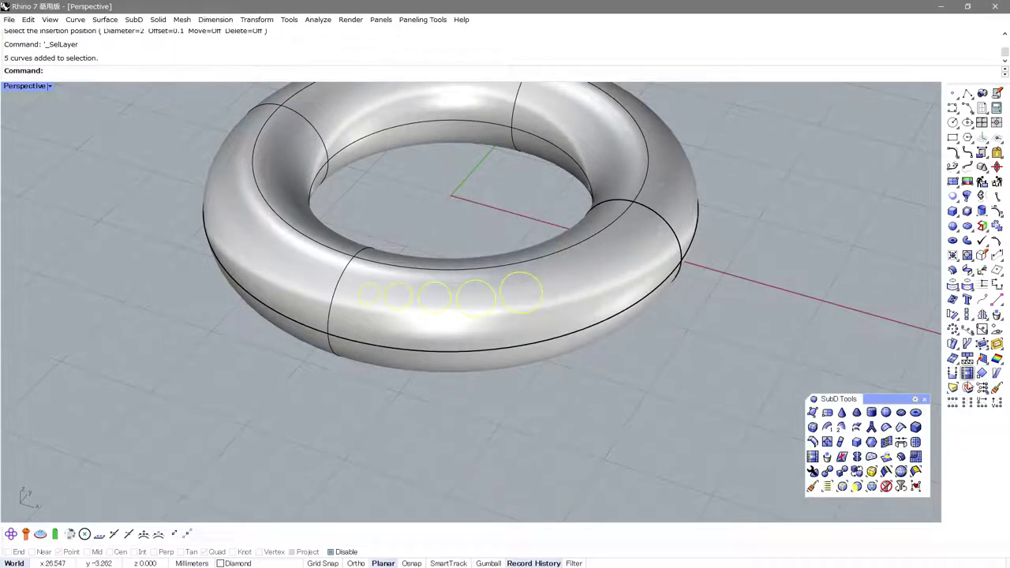
Step: Move the selected circles onto the Black layer and reframe the ring
click(968, 387)
scroll(514, 417, down, 2)
click(492, 416)
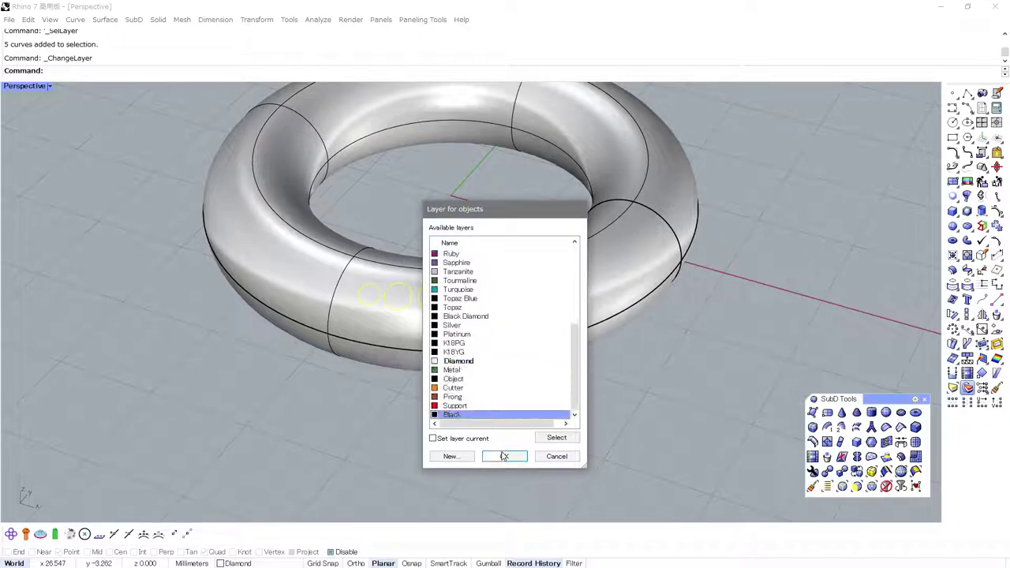
click(505, 456)
shift+right_drag(503, 405, 498, 431)
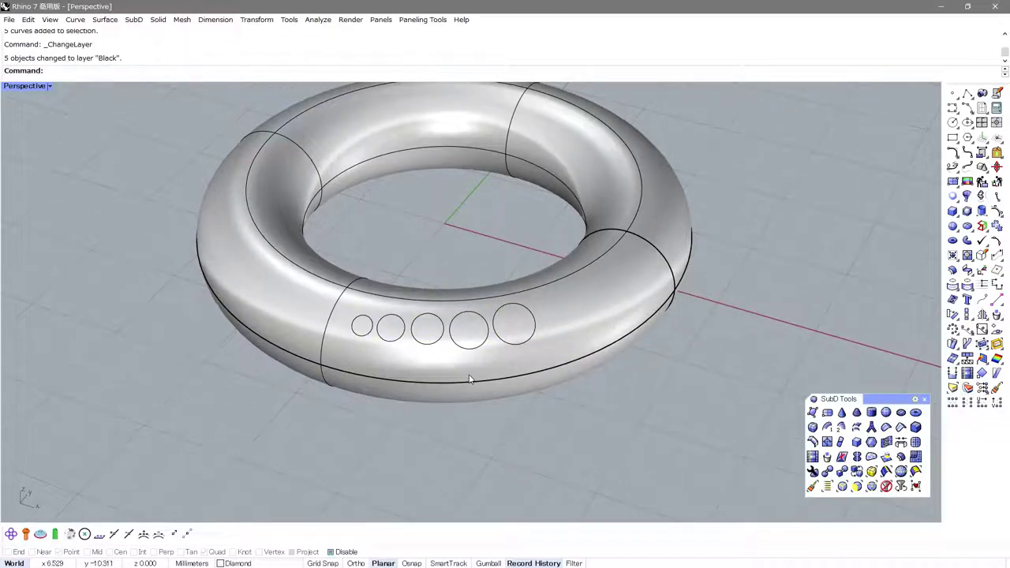
right_drag(470, 380, 450, 401)
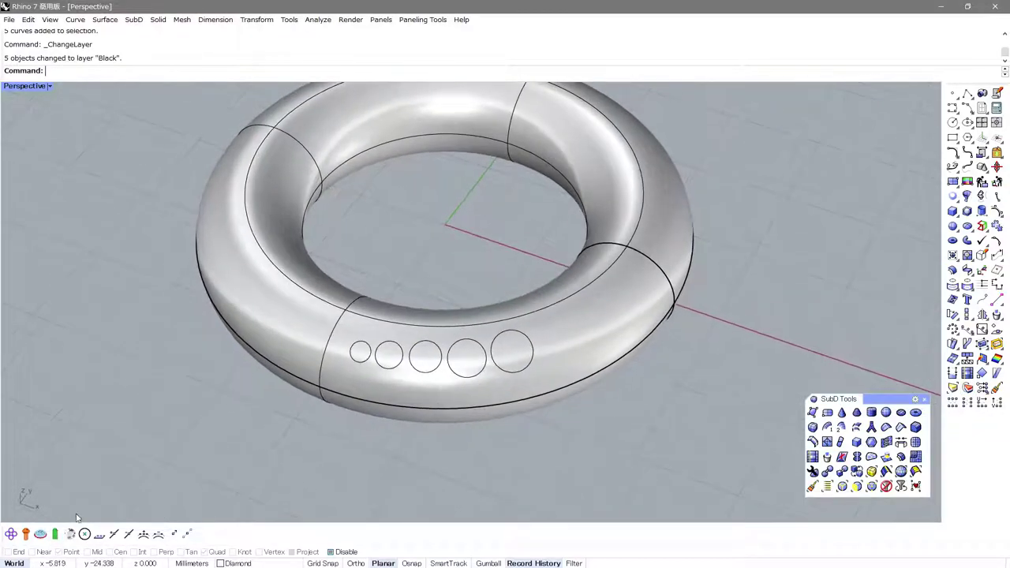
right_drag(118, 464, 104, 471)
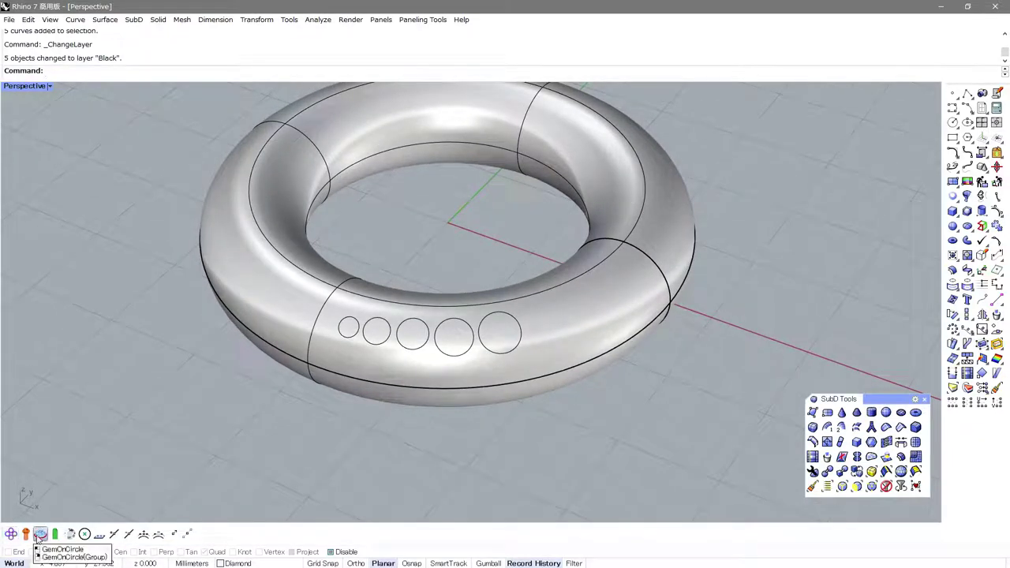
Step: Window-select all five circles with the group gem tool to place gems on them
click(25, 534)
shift+right_drag(353, 393, 332, 435)
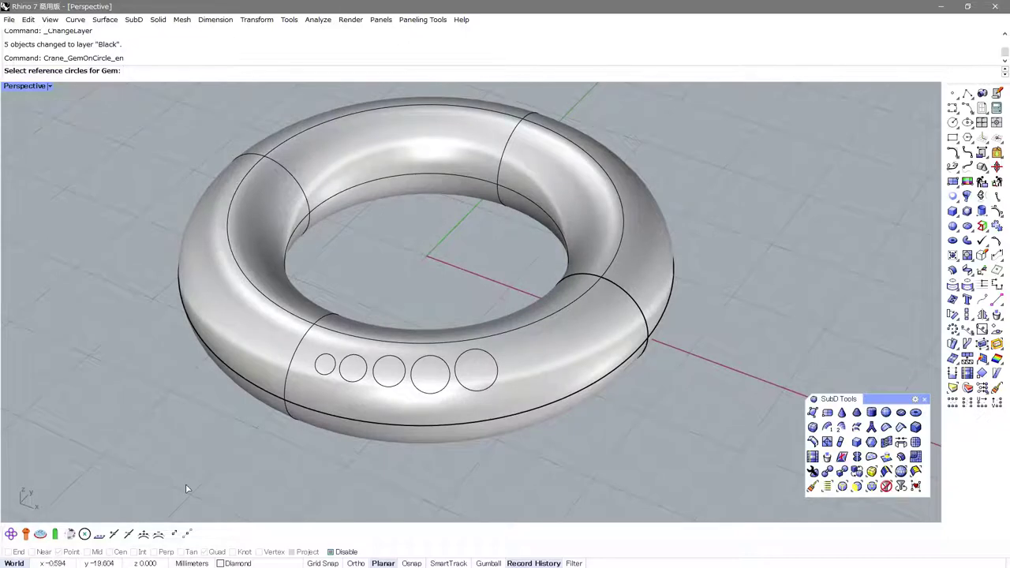
key(Return)
key(Return)
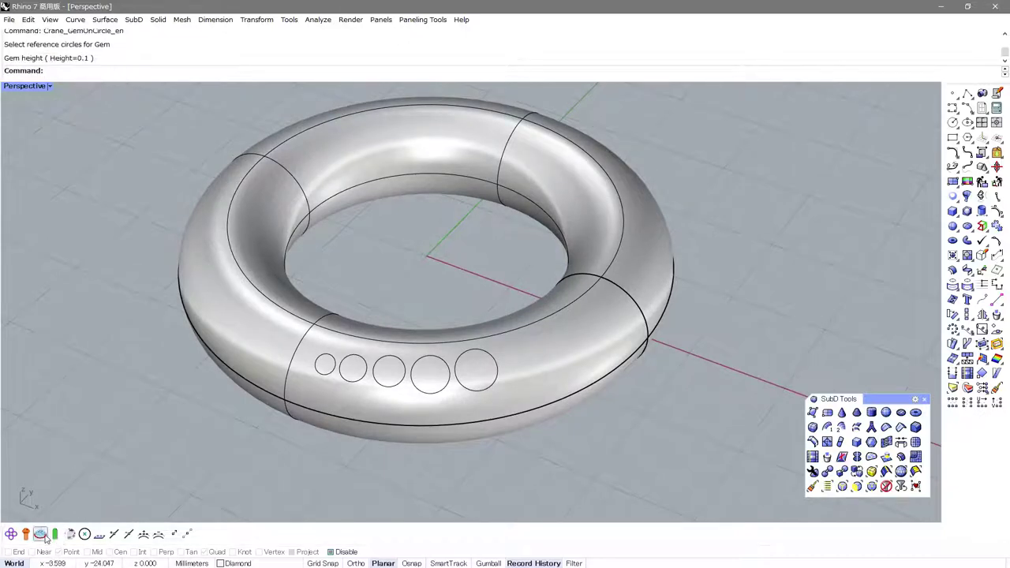
click(41, 535)
mouse_move(139, 318)
mouse_down()
mouse_move(220, 332)
mouse_move(551, 446)
mouse_up()
key(Return)
Step: Set the gem height to -0.05 and inspect the gems in ghosted display
mouse_move(555, 446)
right_down()
mouse_move(619, 411)
mouse_move(374, 229)
right_up()
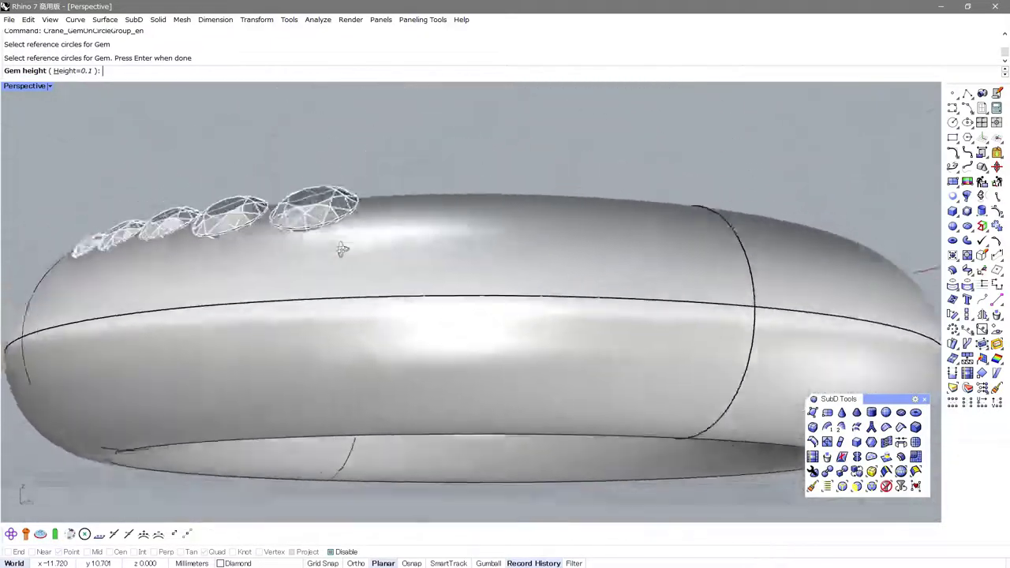
right_drag(373, 229, 289, 250)
scroll(220, 227, up, 3)
scroll(220, 231, down, 3)
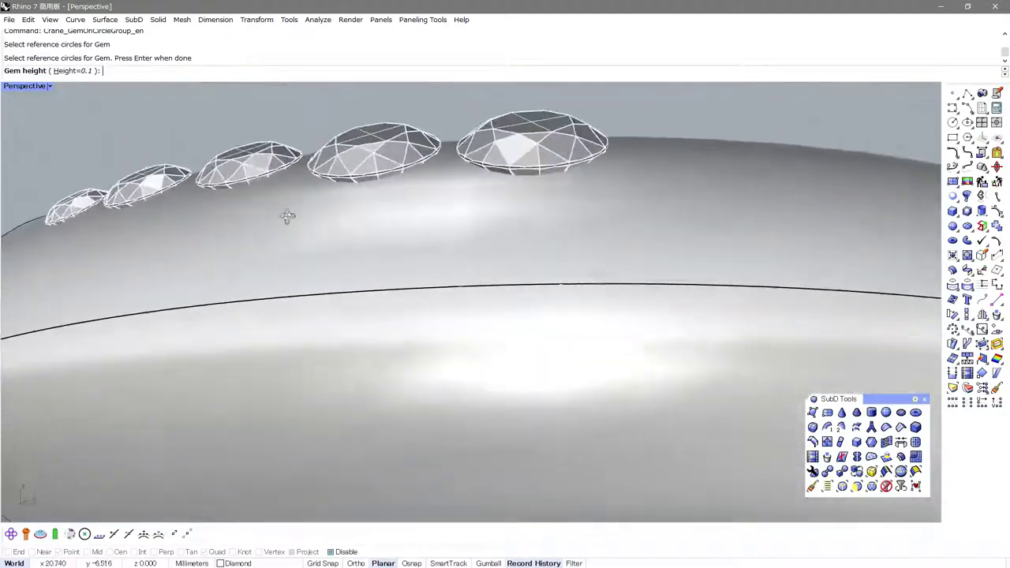
right_drag(287, 214, 308, 214)
scroll(310, 216, down, 3)
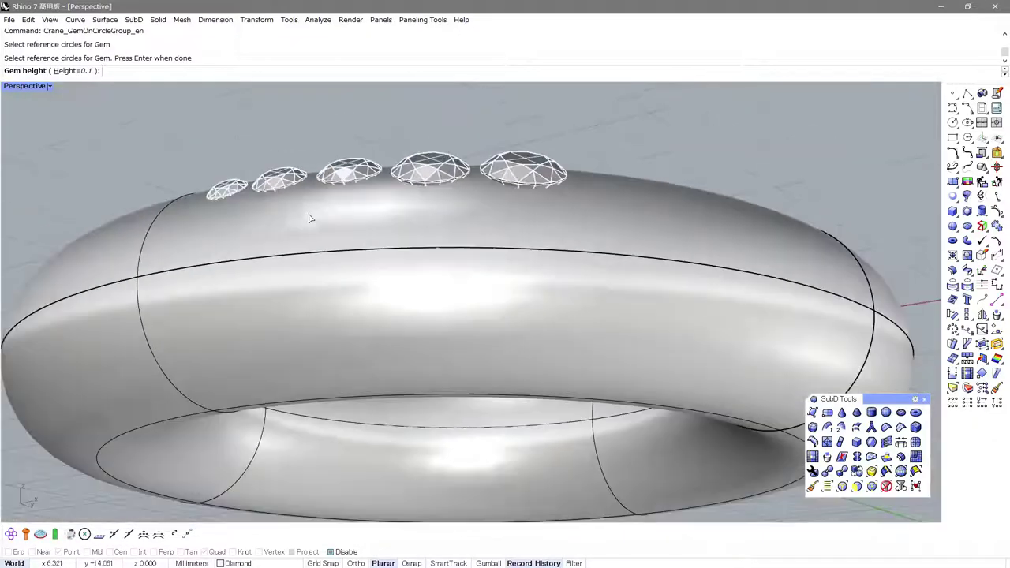
click(88, 72)
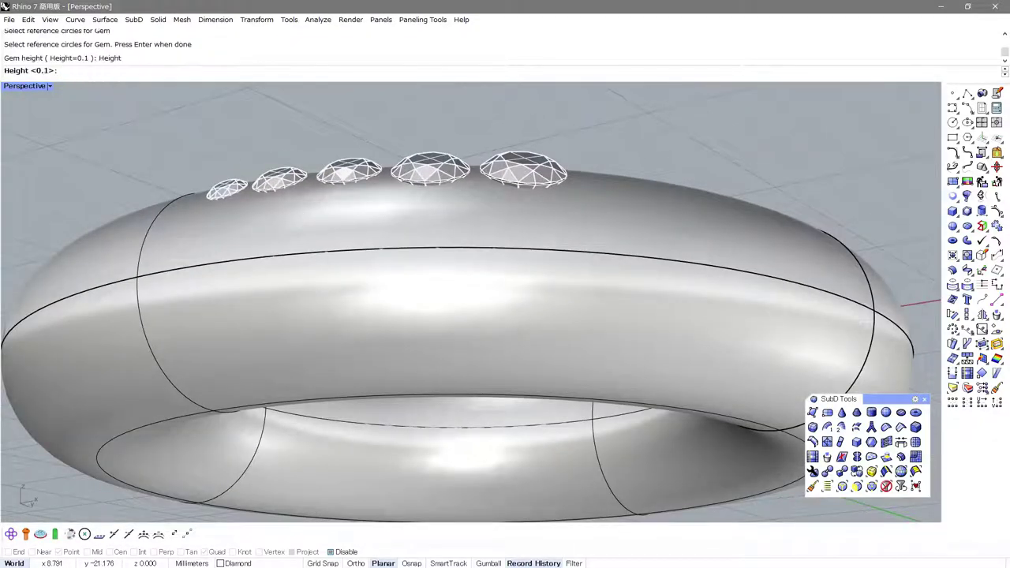
text(-0.05)
key(Return)
mouse_move(150, 253)
right_down()
mouse_move(168, 140)
mouse_move(162, 175)
right_up()
key(ctrl+alt+g)
key(ctrl+alt+s)
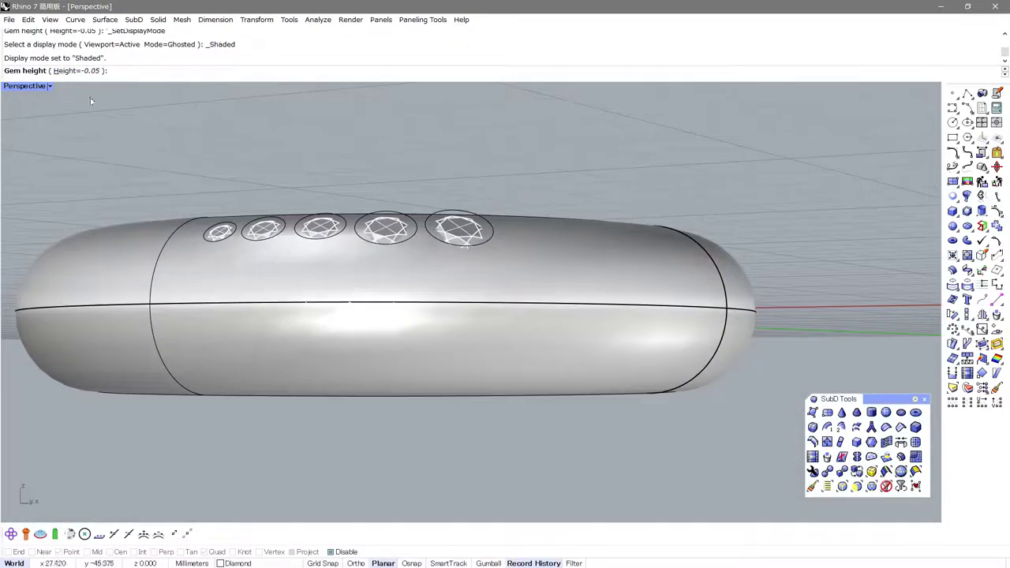
Step: Try a gem height of 0.2, settle on 0.1, and accept in Rendered view
click(76, 71)
text(0.2)
key(Return)
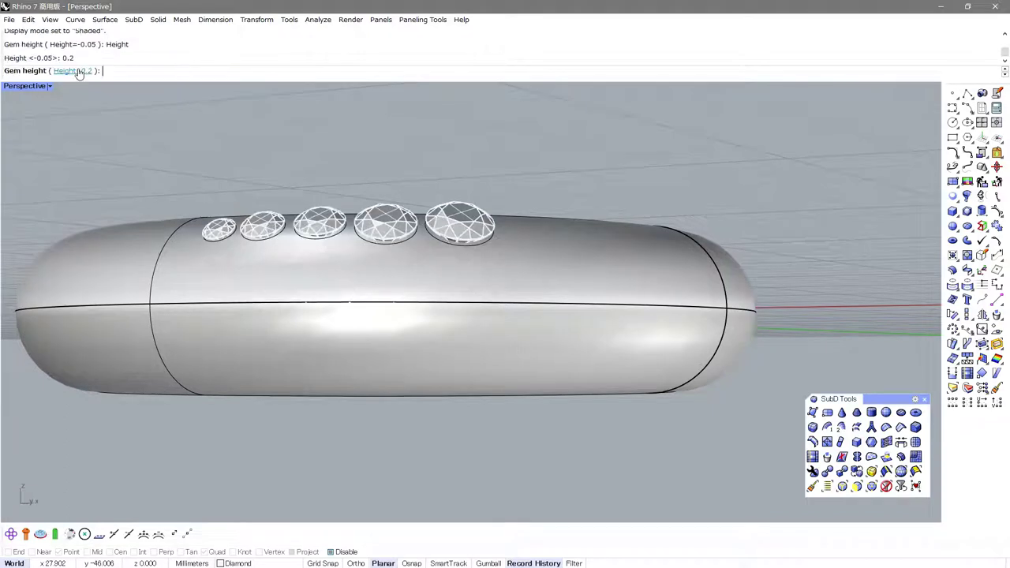
right_drag(260, 169, 93, 95)
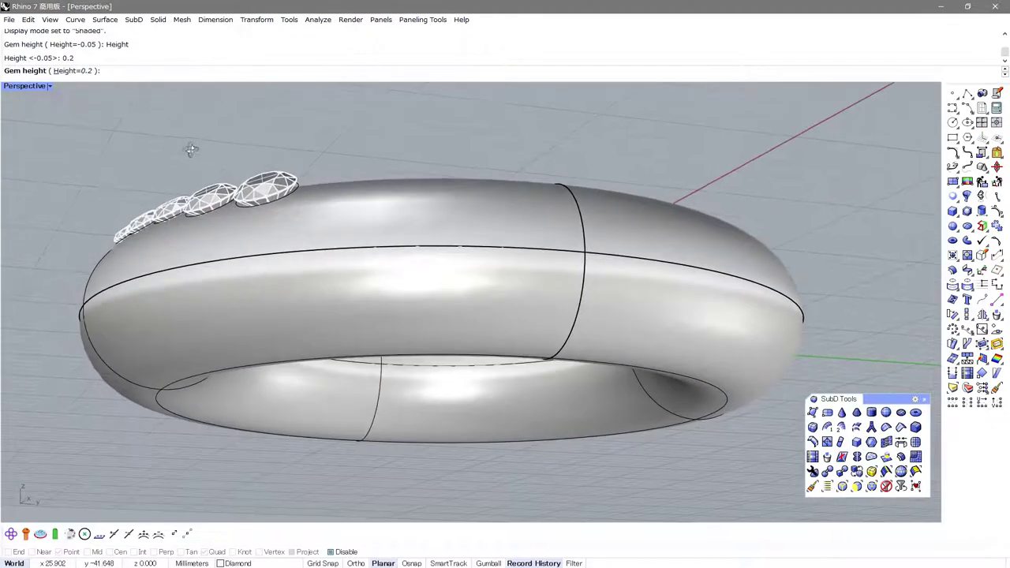
click(80, 77)
text(0)
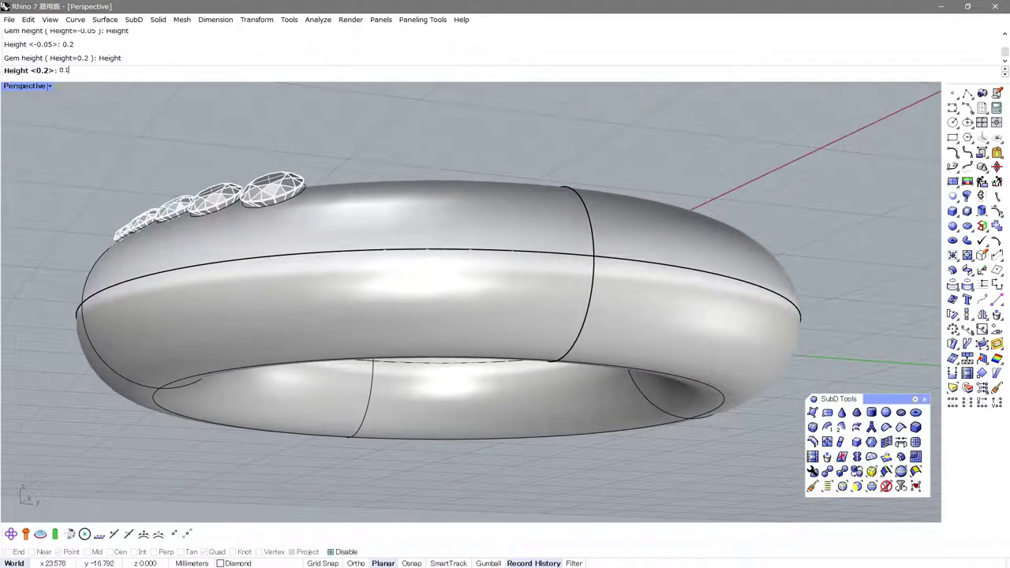
key(Return)
mouse_move(127, 158)
right_down()
mouse_move(210, 249)
mouse_move(378, 293)
right_up()
key(ctrl+alt+r)
key(Return)
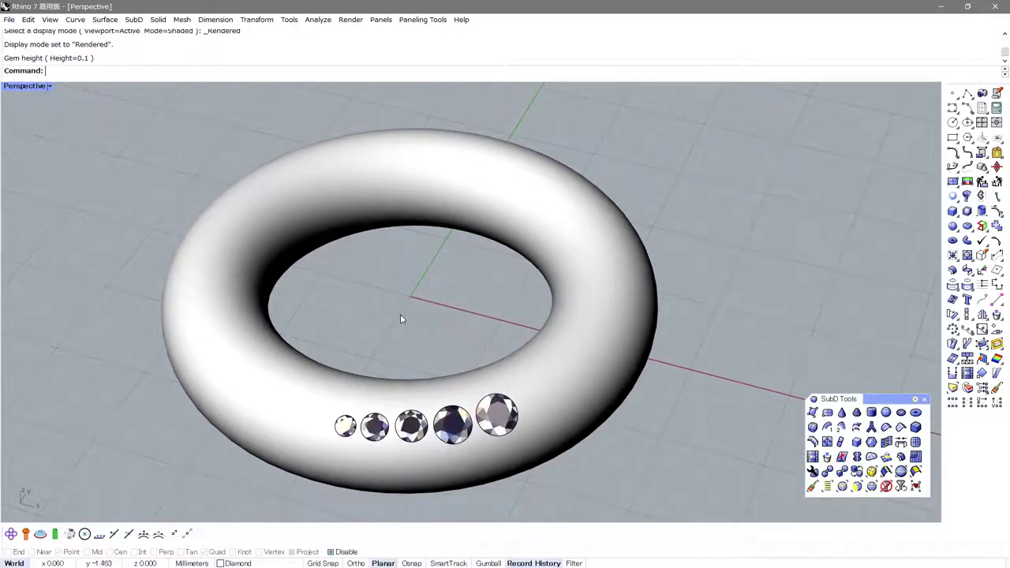
Step: Delete the ring, circles and gems, and restore the four-view layout
key(ctrl+alt+s)
key(ctrl+a)
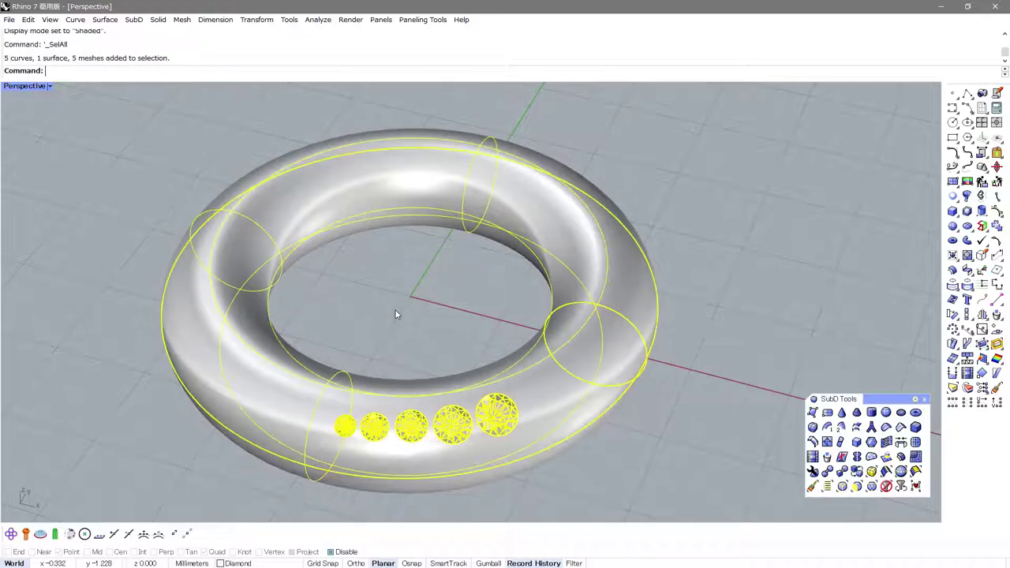
key(Delete)
key(F12)
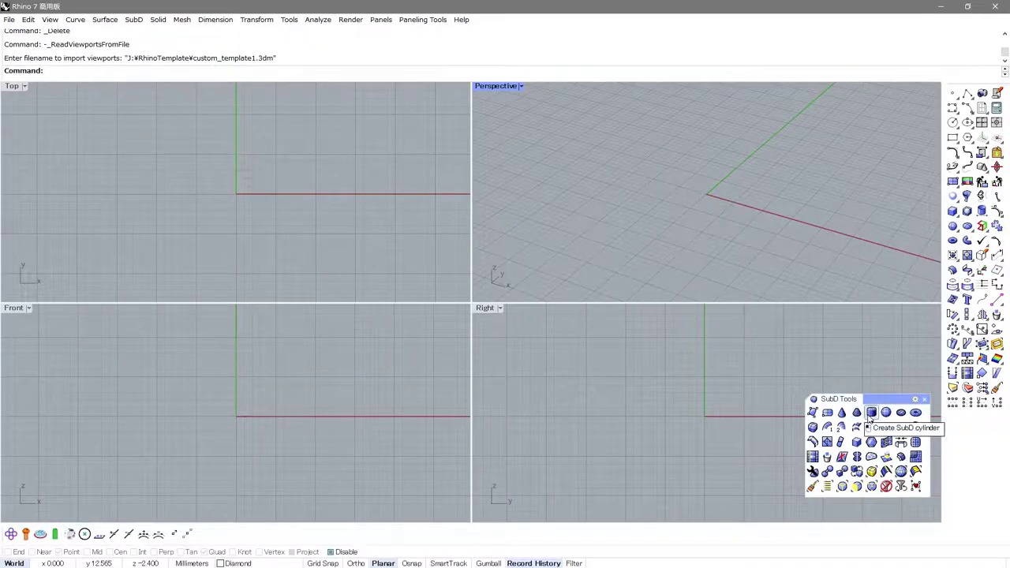
Step: On the Black layer, create a flat SubD cylinder disc centred at the origin
click(237, 564)
click(261, 551)
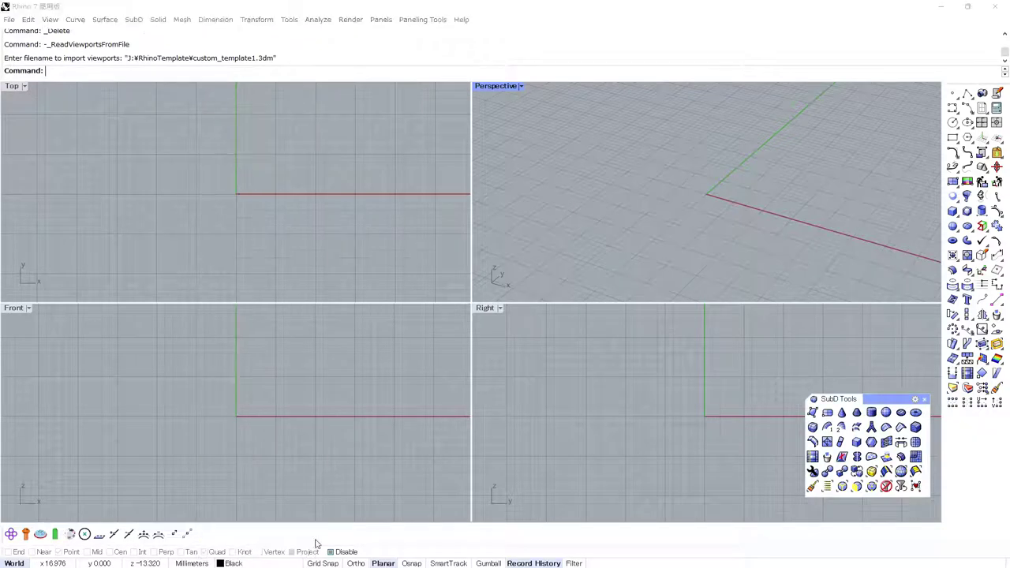
click(871, 412)
text(0)
key(Return)
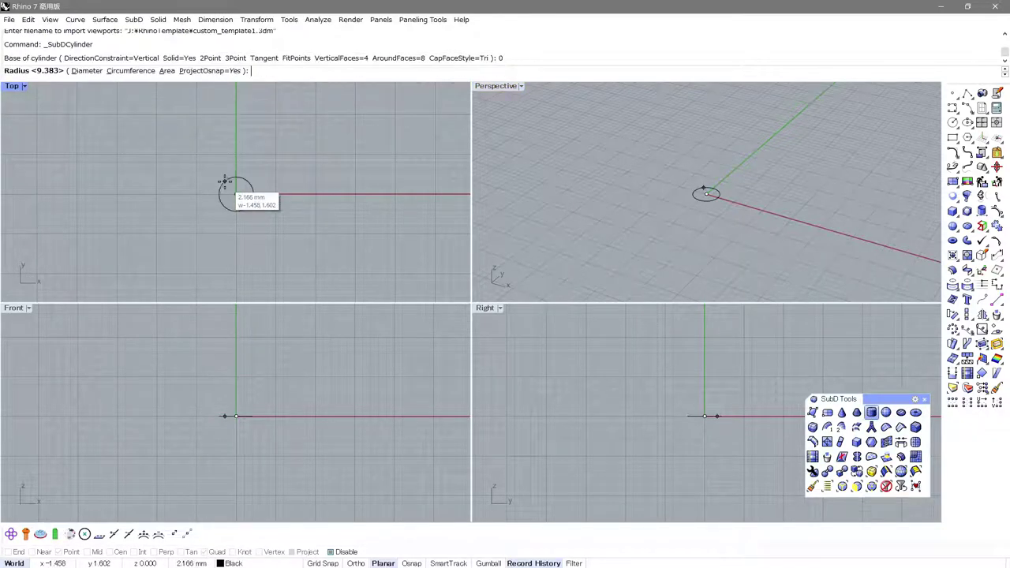
click(299, 195)
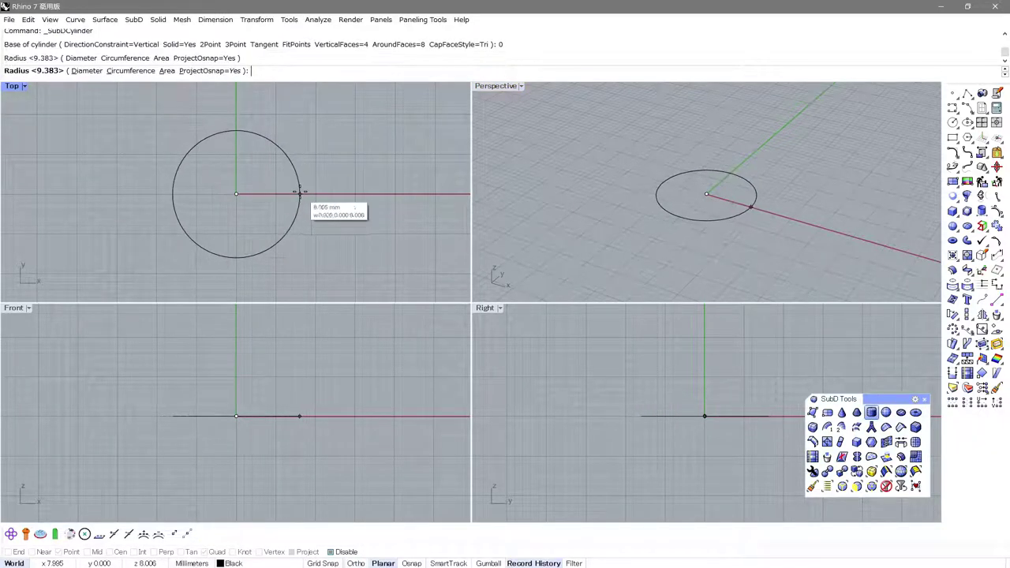
click(702, 170)
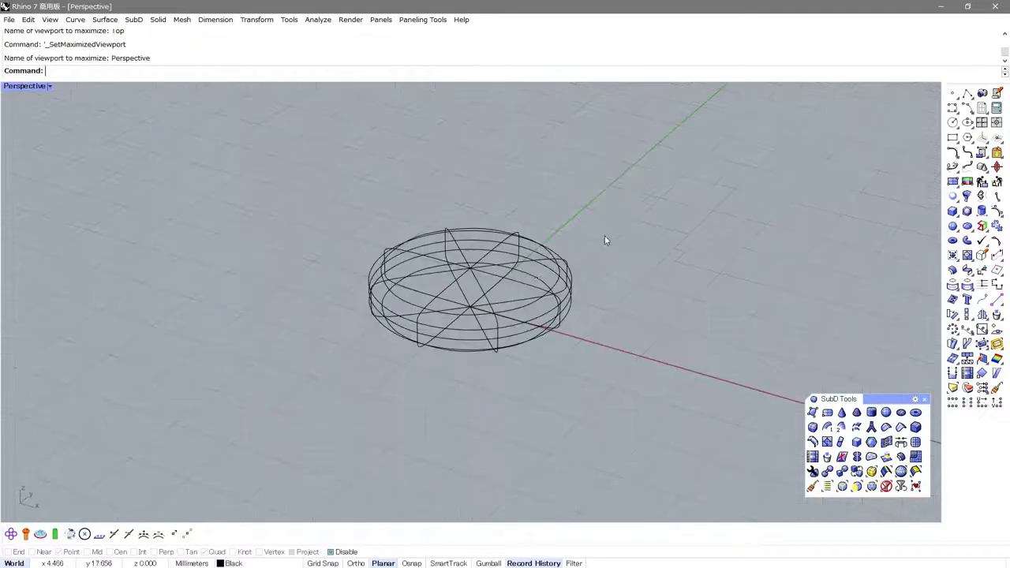
Step: Maximize the Perspective viewport in Shaded mode and orbit closer to the disc
key(ctrl+m)
key(ctrl+alt+s)
right_drag(529, 291, 445, 285)
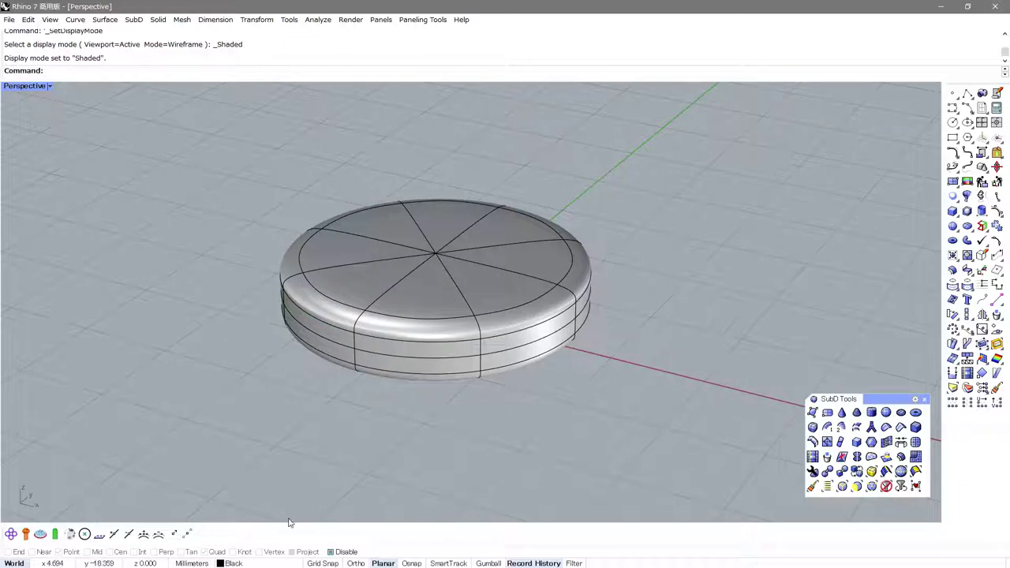
click(7, 537)
Step: Pick the disc as the circle surface and set the circle diameter to 1.5
scroll(378, 367, up, 2)
scroll(378, 367, up, 3)
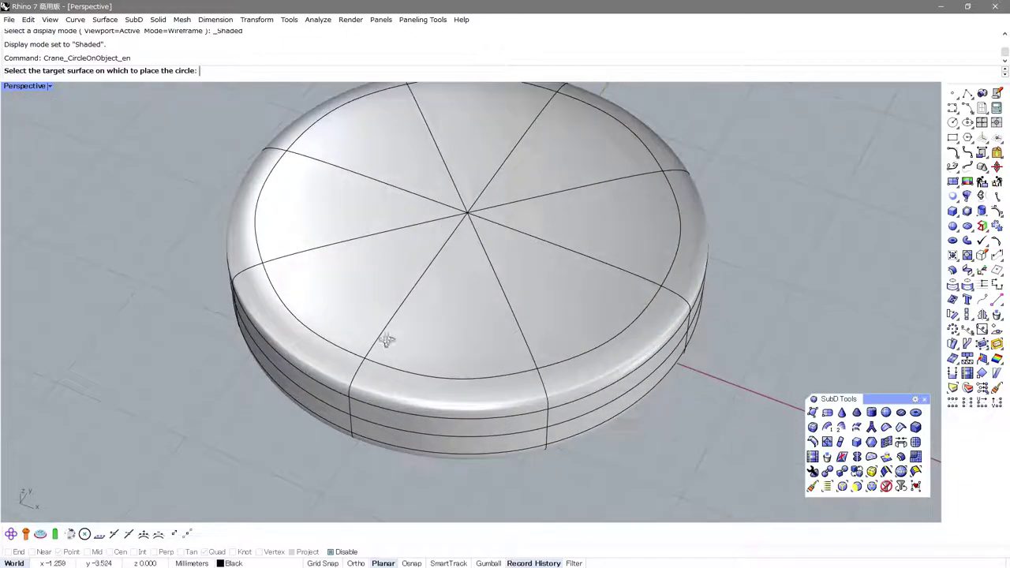
click(405, 307)
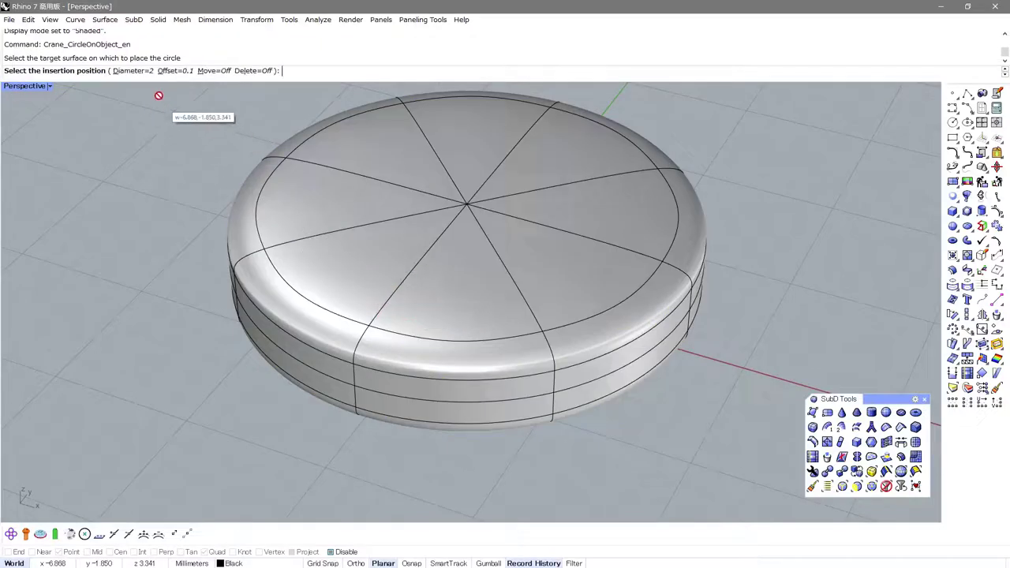
text(d)
key(Return)
text(.5)
key(Return)
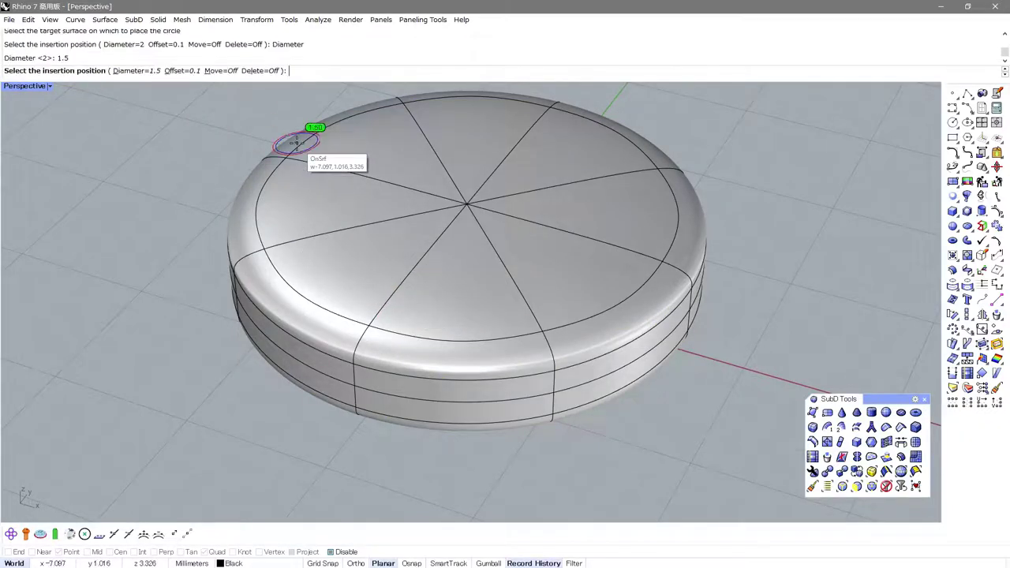
Step: Place five circles across the top face of the disc
click(350, 290)
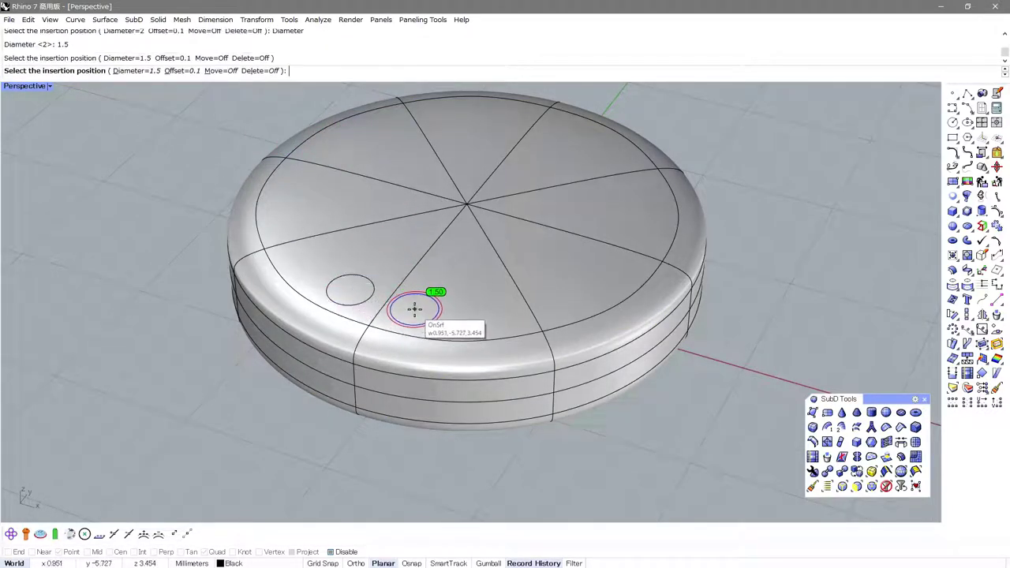
click(414, 310)
click(476, 309)
click(428, 265)
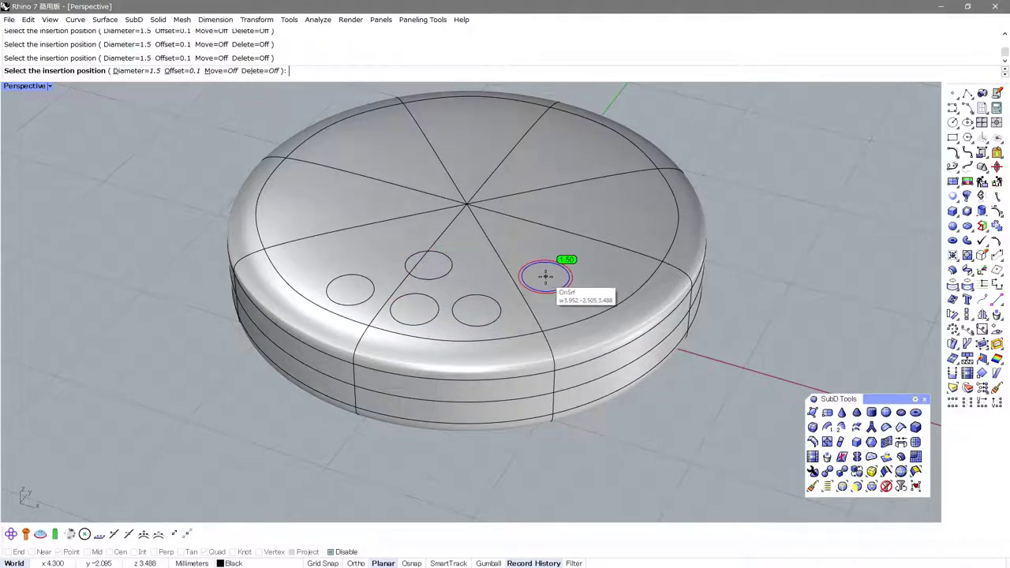
click(546, 277)
Step: Place the remaining circles around the disc's side, orbiting lower to reach it
click(513, 359)
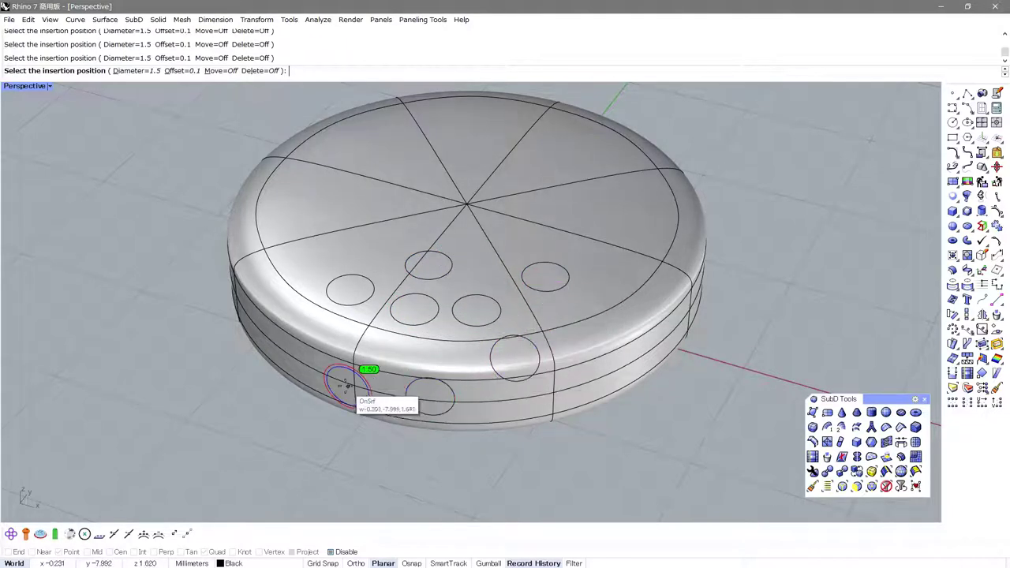
click(345, 385)
mouse_move(552, 368)
right_down()
mouse_move(505, 336)
mouse_move(389, 326)
right_up()
click(496, 334)
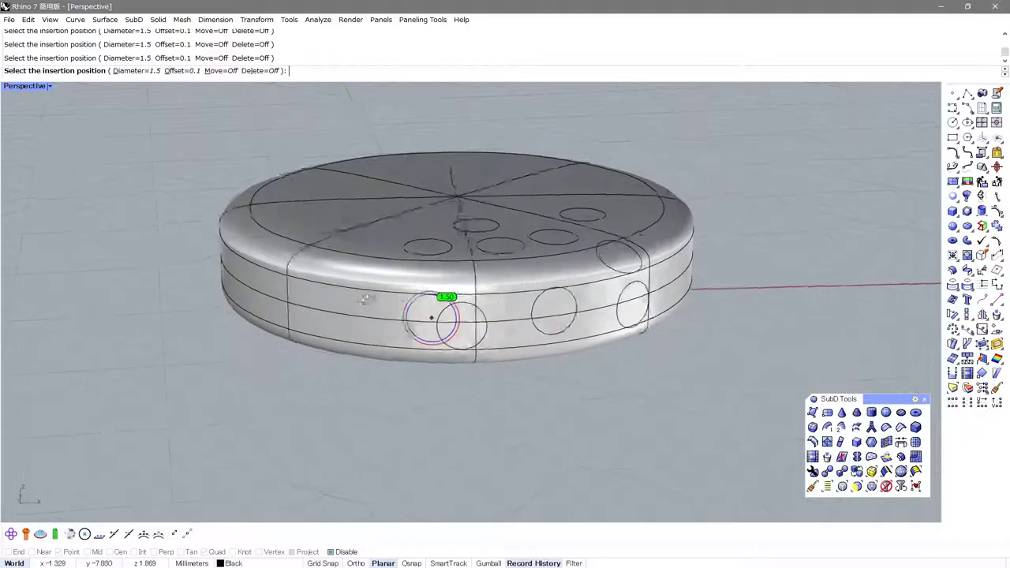
click(420, 320)
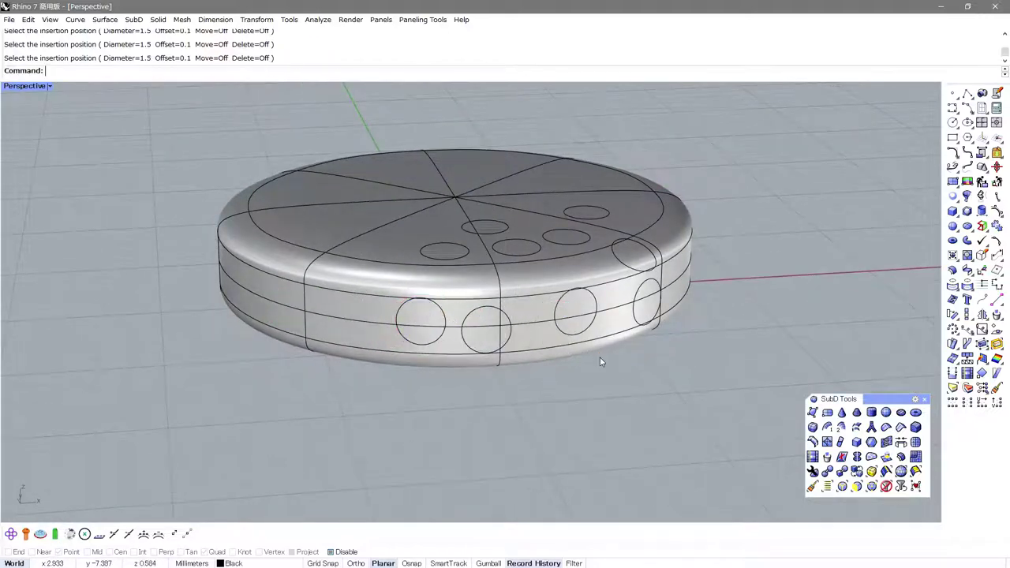
right_drag(599, 361, 520, 401)
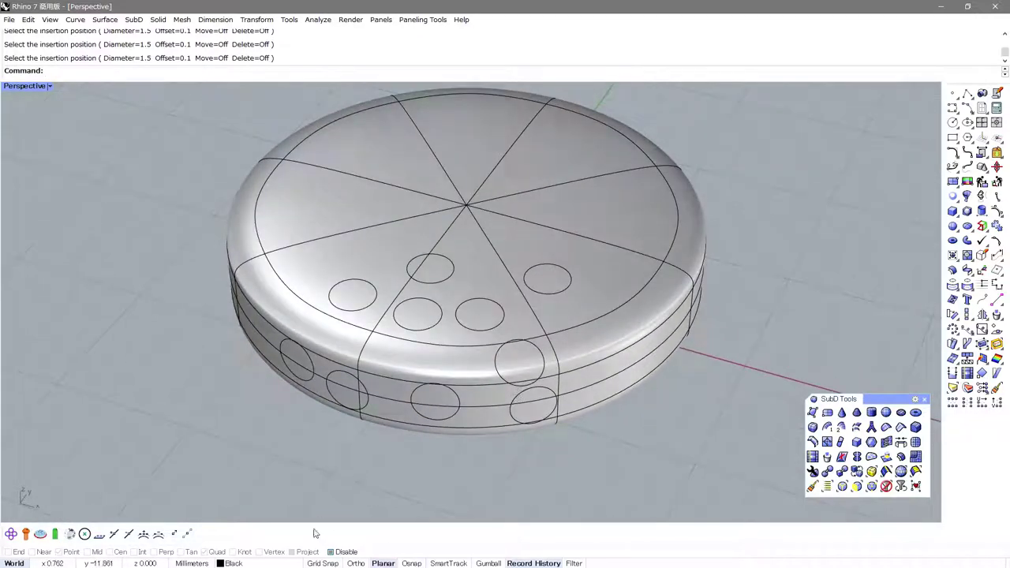
click(240, 563)
Step: On the Diamond layer, generate gems on all the circles on the disc
click(263, 477)
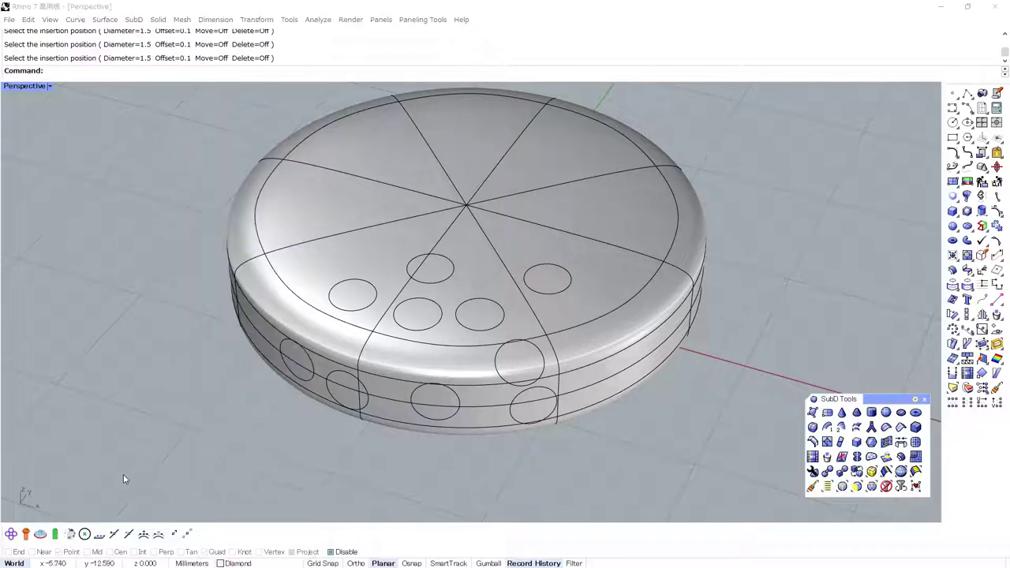
right_click(39, 535)
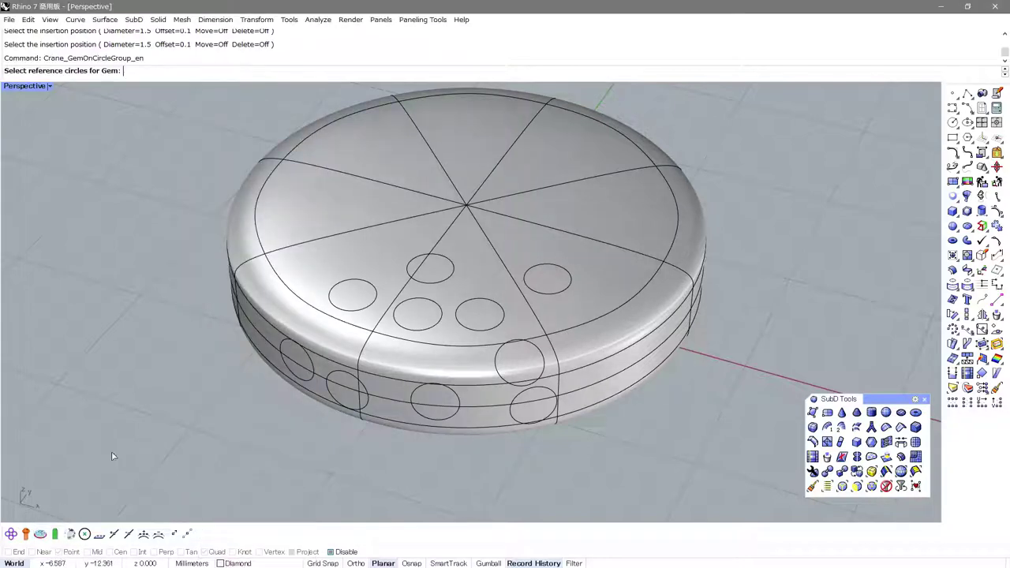
scroll(146, 348, down, 1)
drag(569, 478, 568, 478)
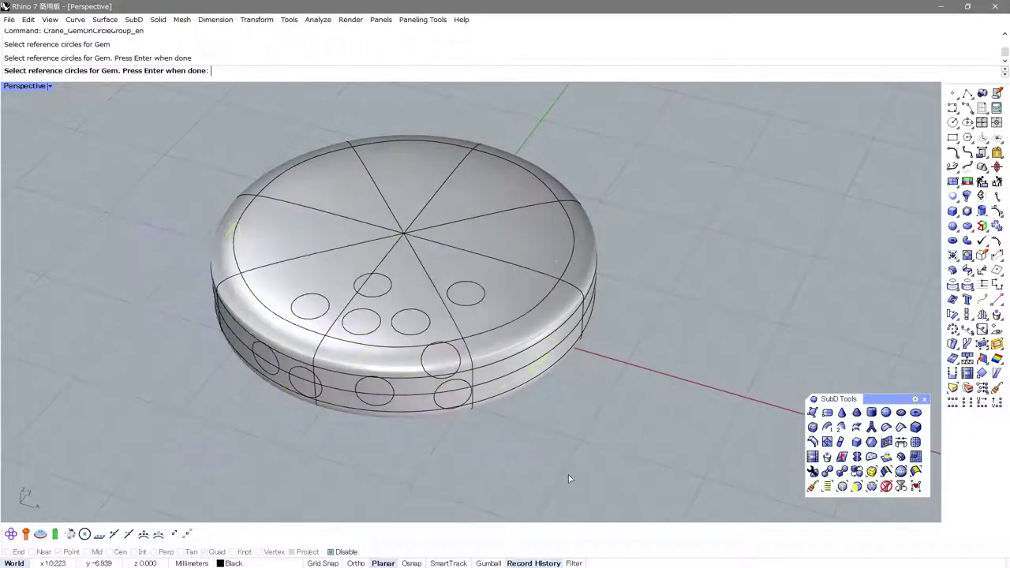
key(Return)
mouse_move(568, 476)
right_down()
mouse_move(427, 251)
mouse_move(260, 266)
mouse_move(413, 291)
right_up()
scroll(427, 251, up, 3)
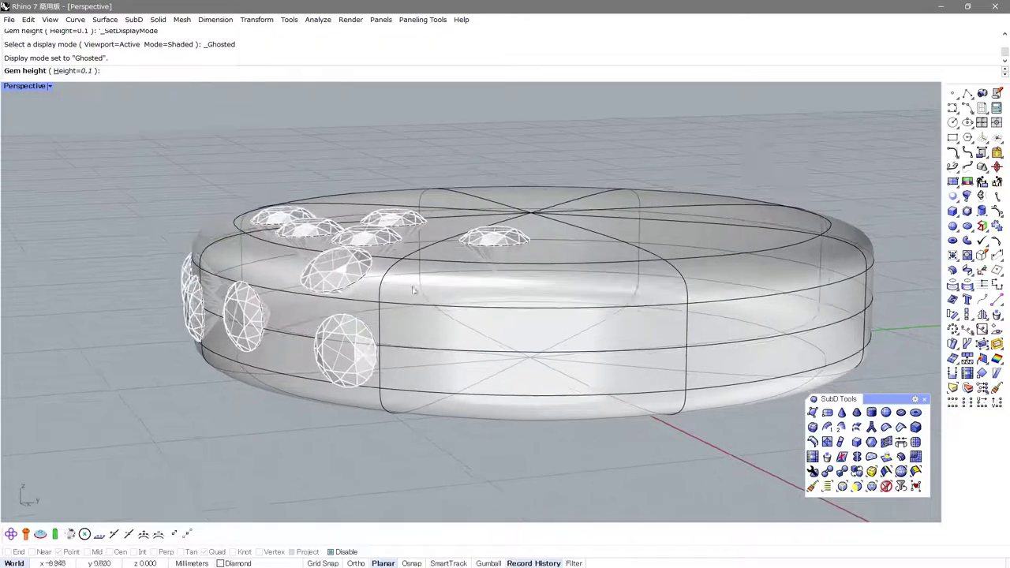
Step: Try gem heights 0.2 and -0.05, settle on 0.1, and return to Shaded view
key(ctrl+alt+s)
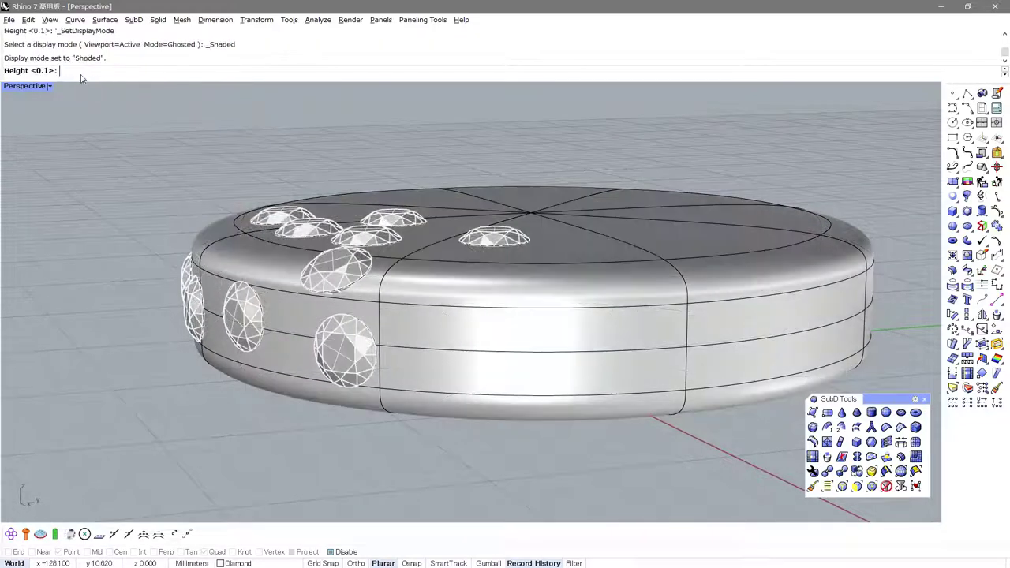
text(0.2)
key(Return)
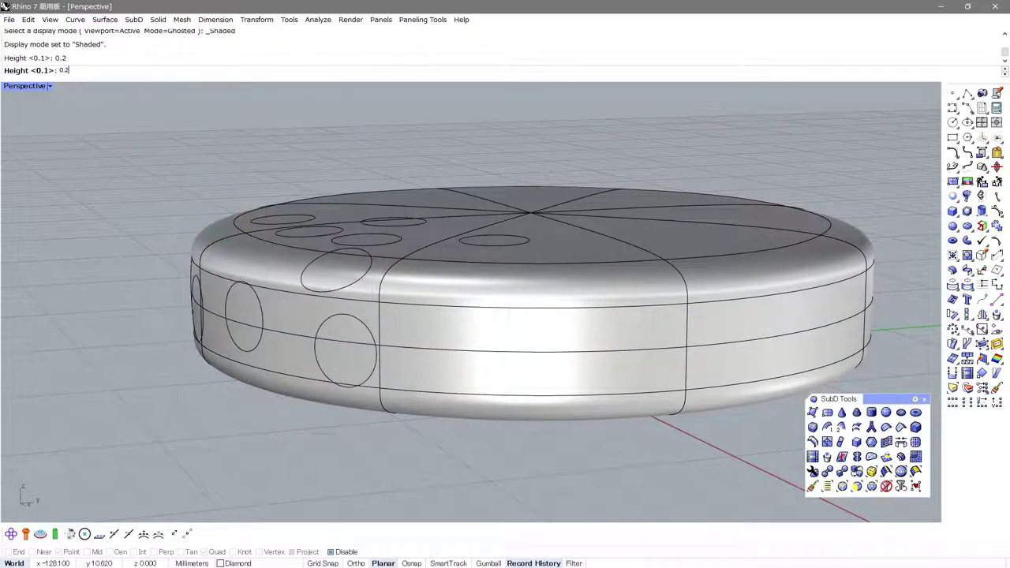
mouse_move(158, 332)
right_down()
mouse_move(139, 124)
mouse_move(197, 164)
right_up()
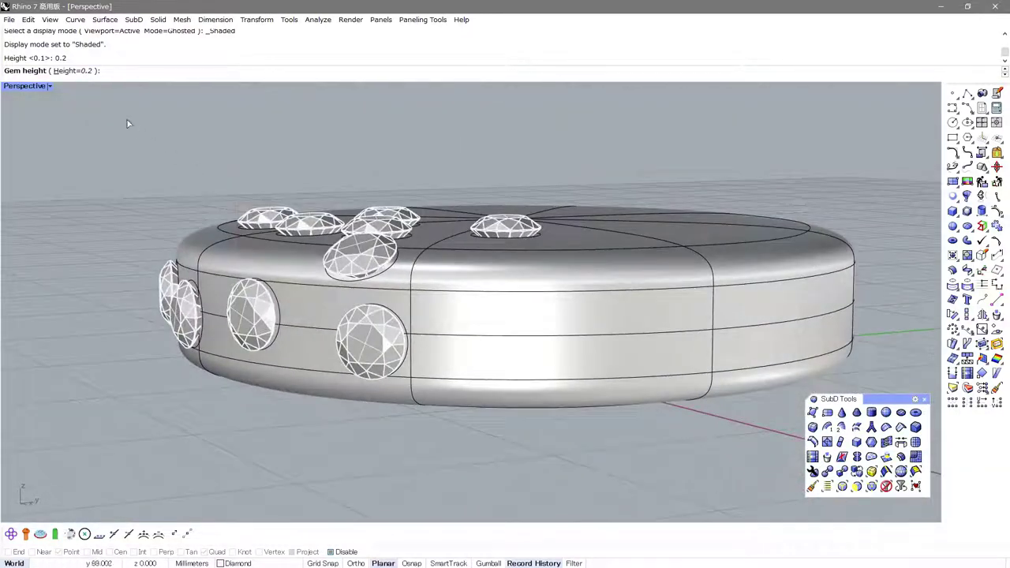
key(ctrl+alt+w)
click(75, 70)
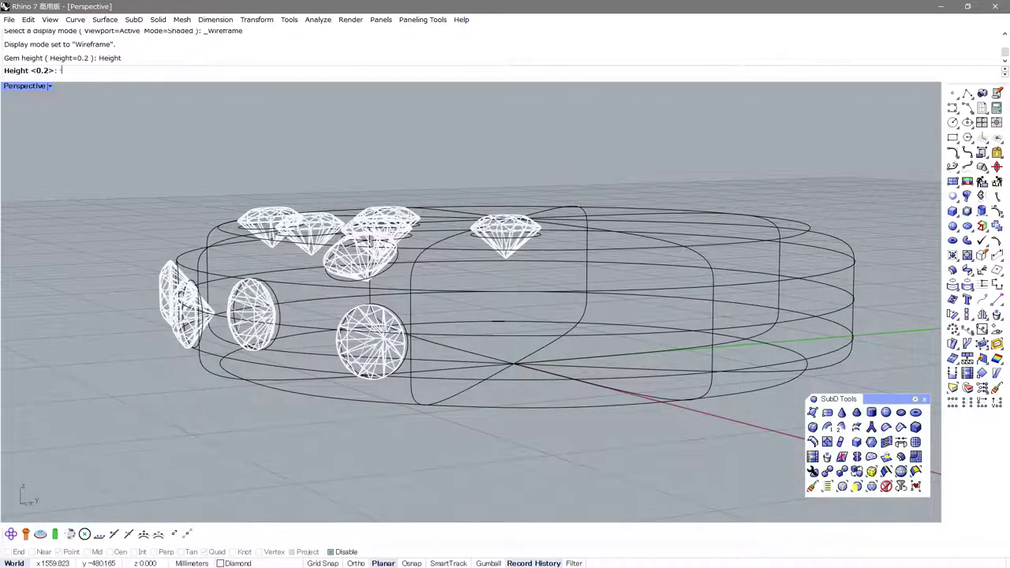
text(-0.05)
key(Return)
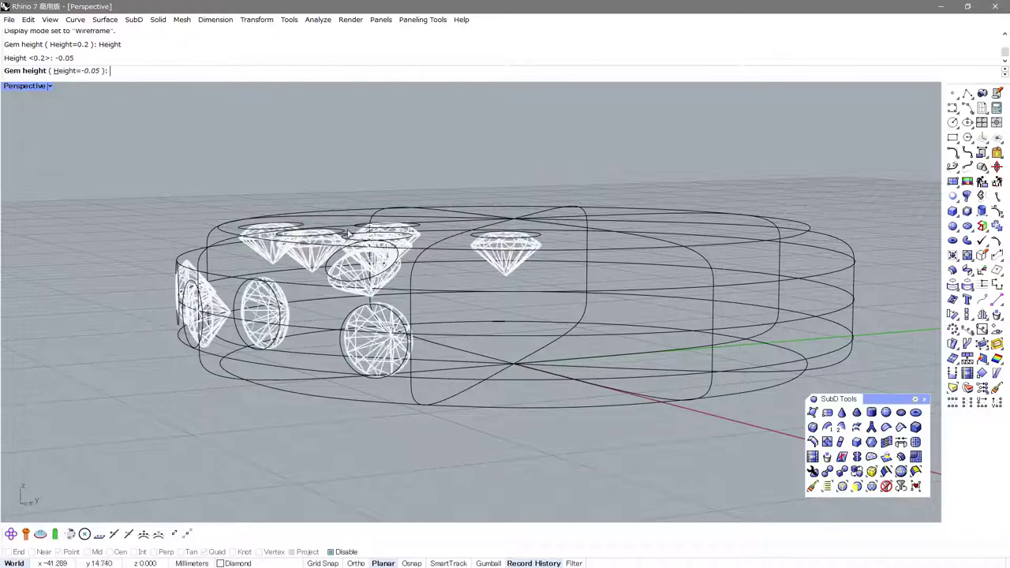
right_drag(424, 228, 330, 210)
text(0.1)
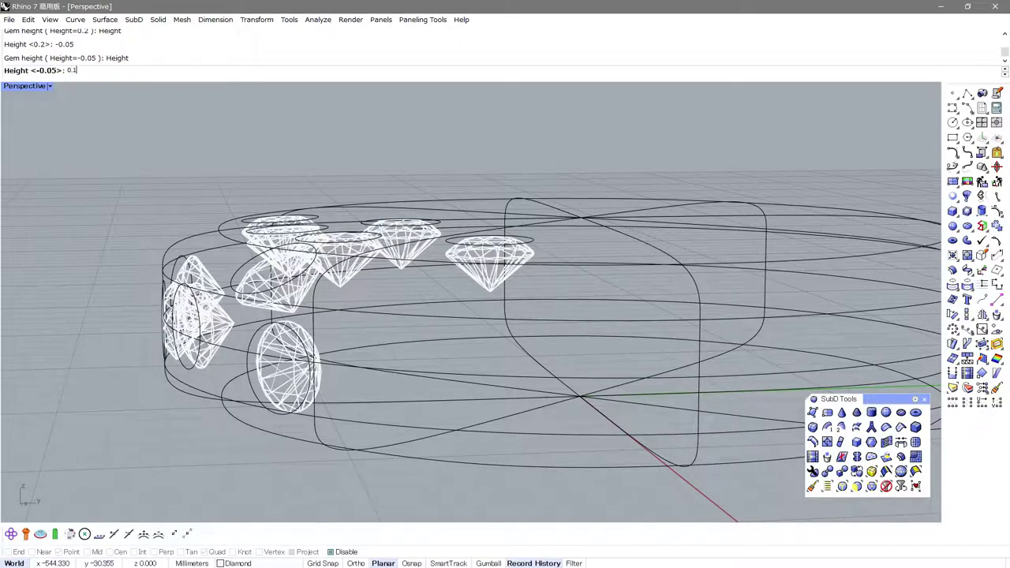
key(Return)
key(ctrl+alt+s)
mouse_move(151, 143)
right_down()
mouse_move(182, 153)
mouse_move(50, 153)
right_up()
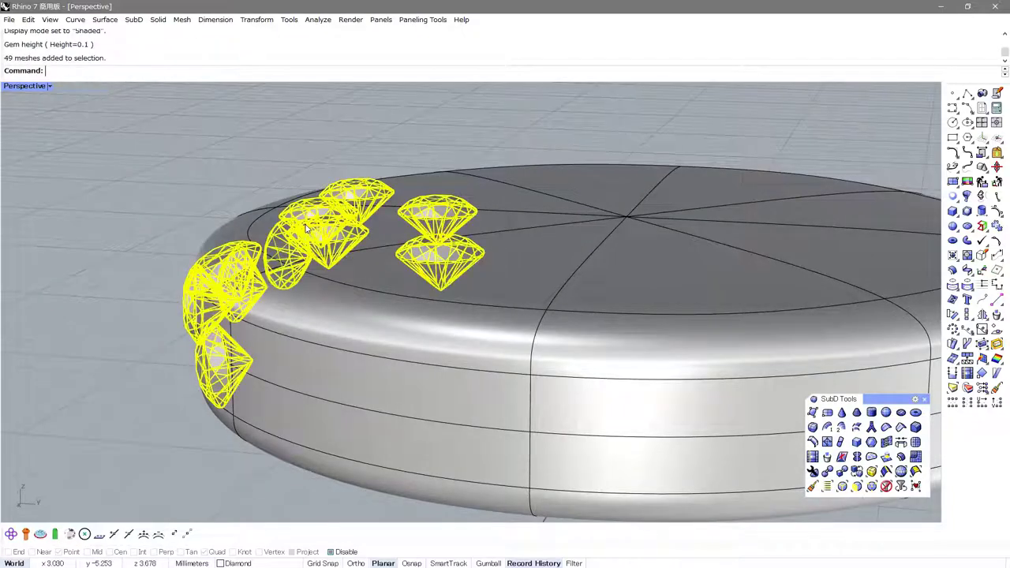
mouse_move(307, 227)
right_down()
mouse_move(156, 202)
mouse_move(230, 203)
mouse_move(207, 205)
mouse_move(357, 280)
right_up()
key(Escape)
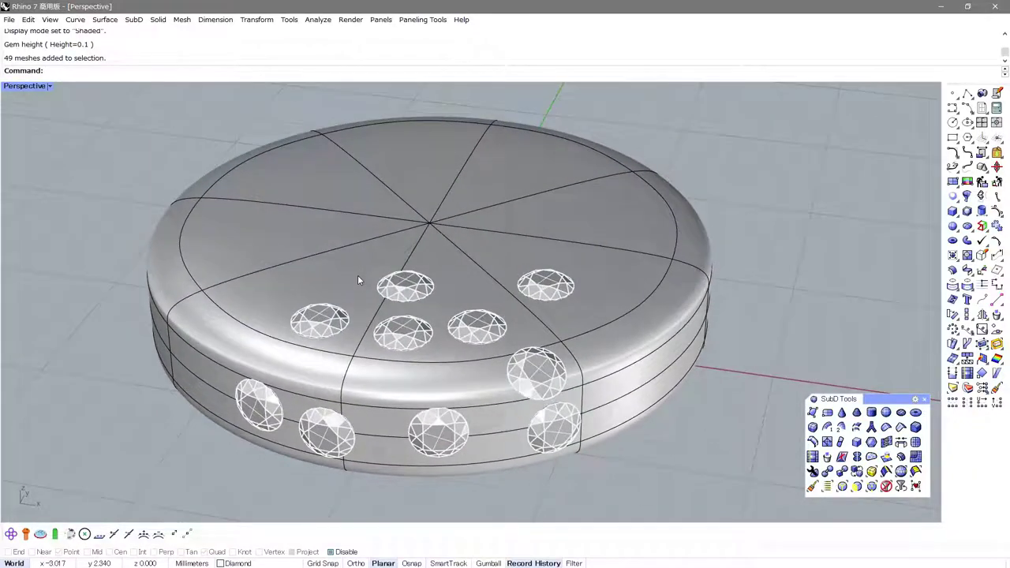